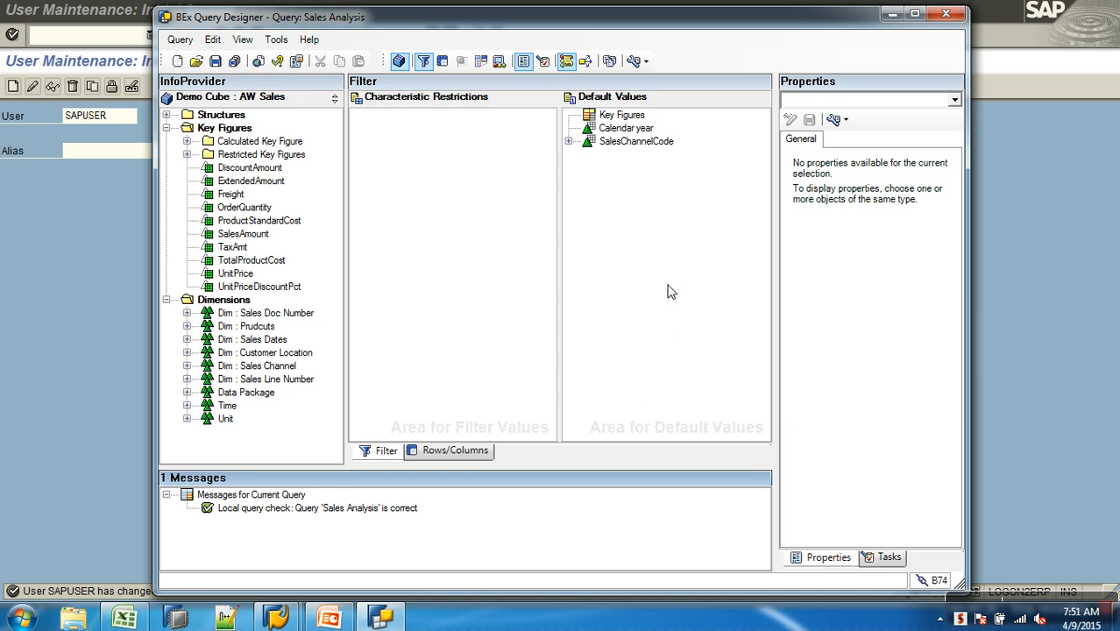
Add Calendar day from the Time dimension to the default values and try to restrict it
double_click(192, 407)
left_click_drag(278, 392, 628, 116)
right_click(627, 116)
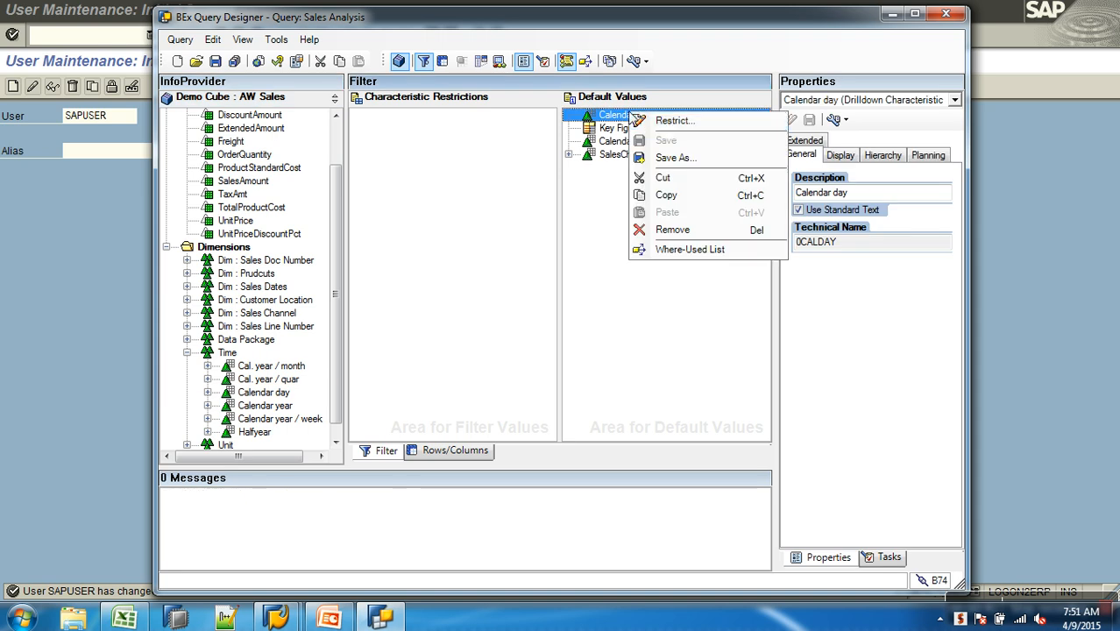
left_click(670, 121)
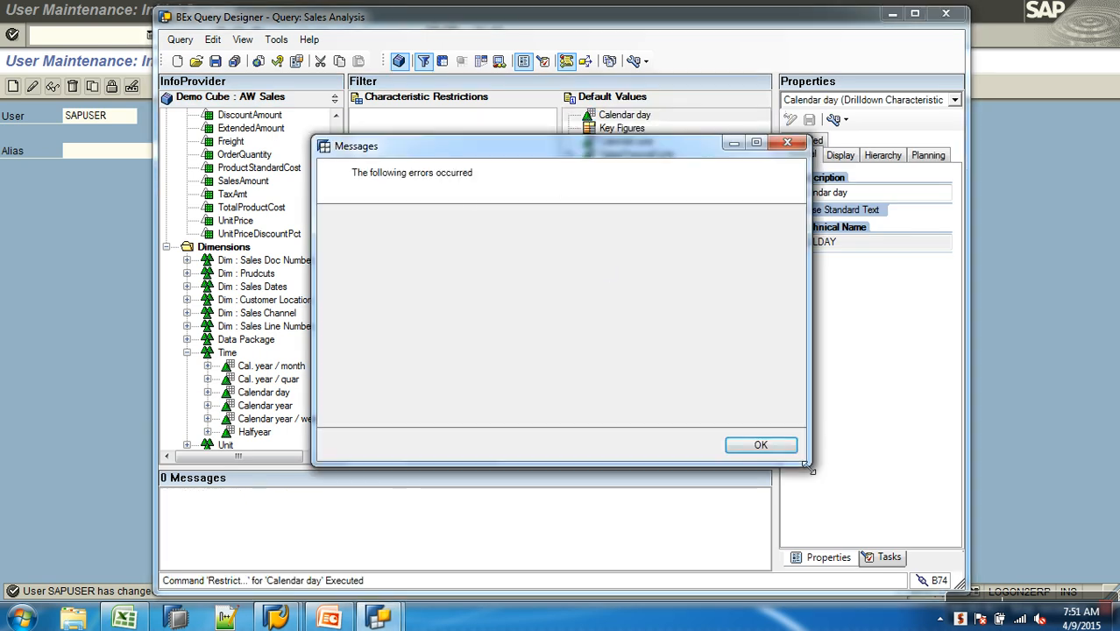
left_click(759, 444)
left_click(695, 428)
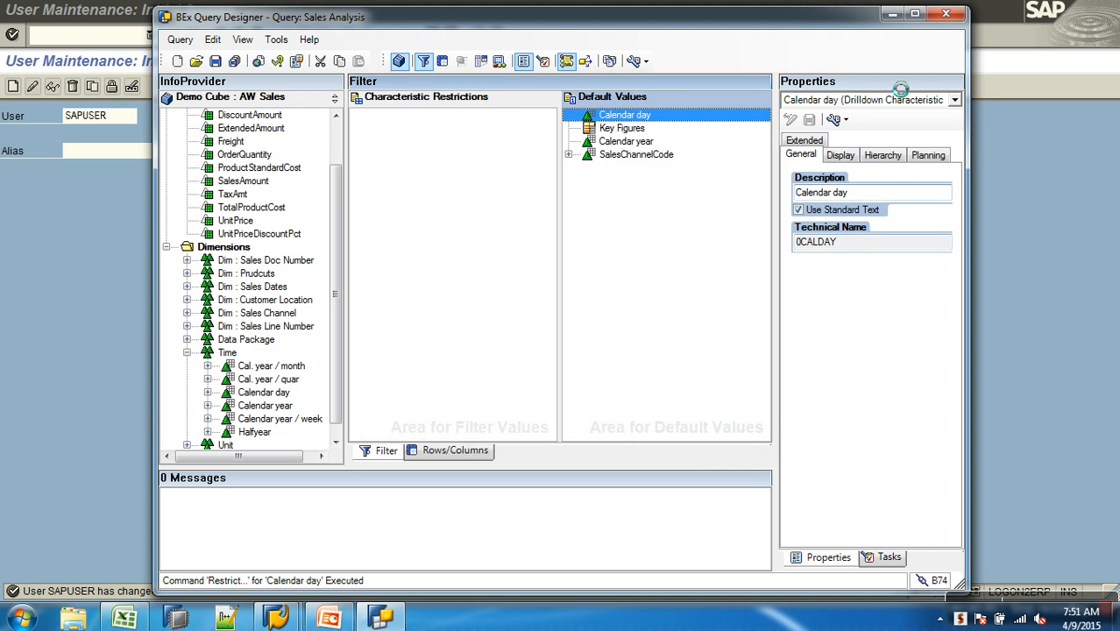
Restart Query Designer without saving the query changes and log on to SAP BW with the account password
left_click(945, 13)
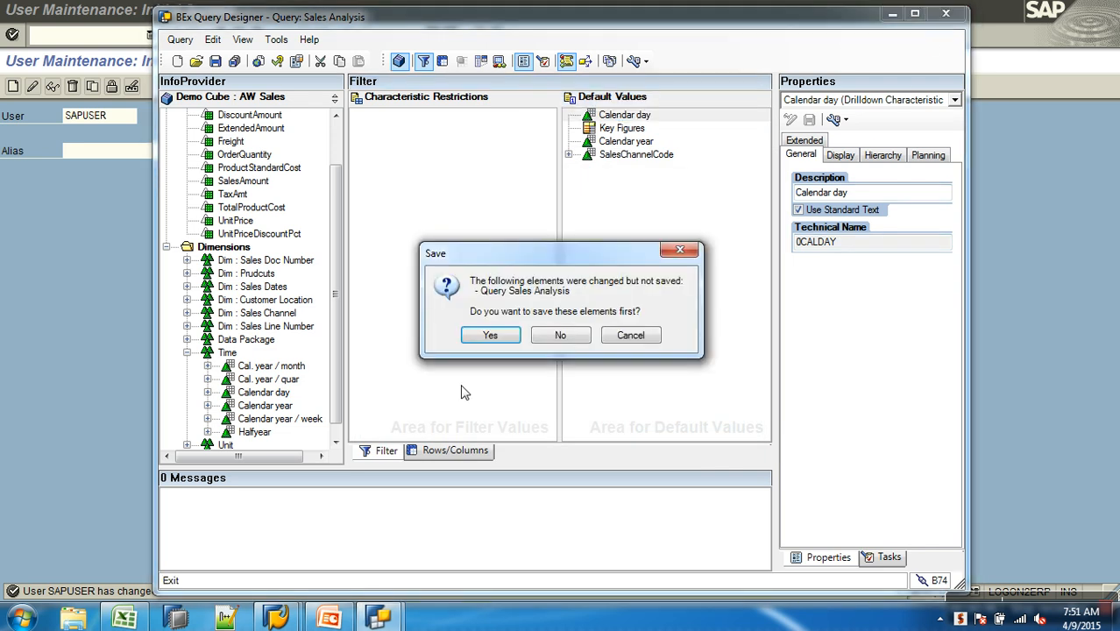
left_click(556, 337)
left_click(22, 619)
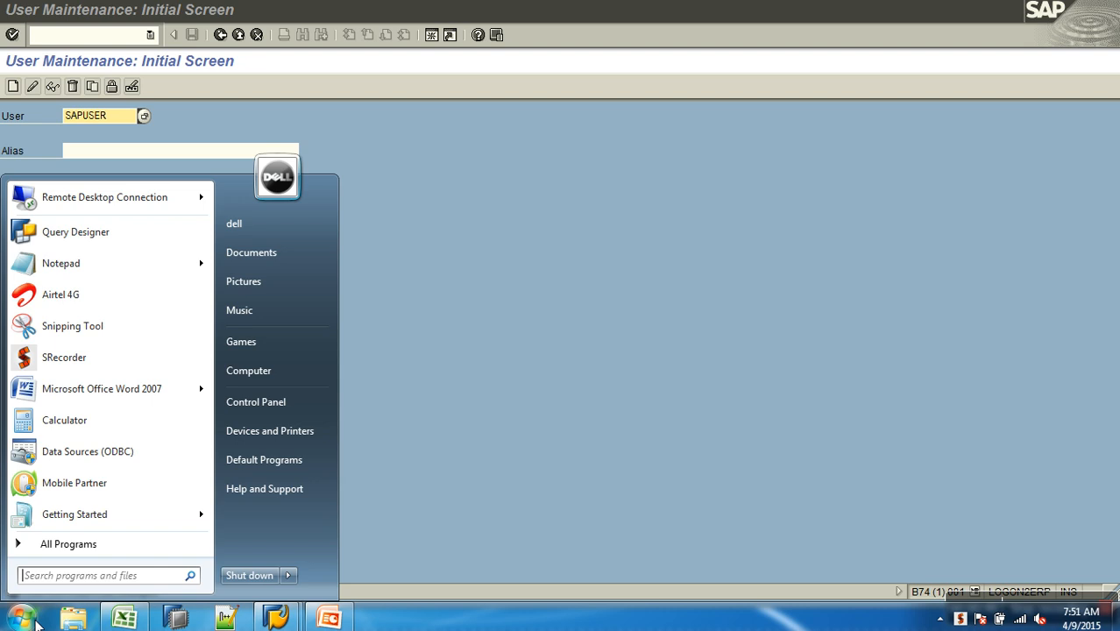
left_click(122, 233)
left_click(597, 393)
type("******")
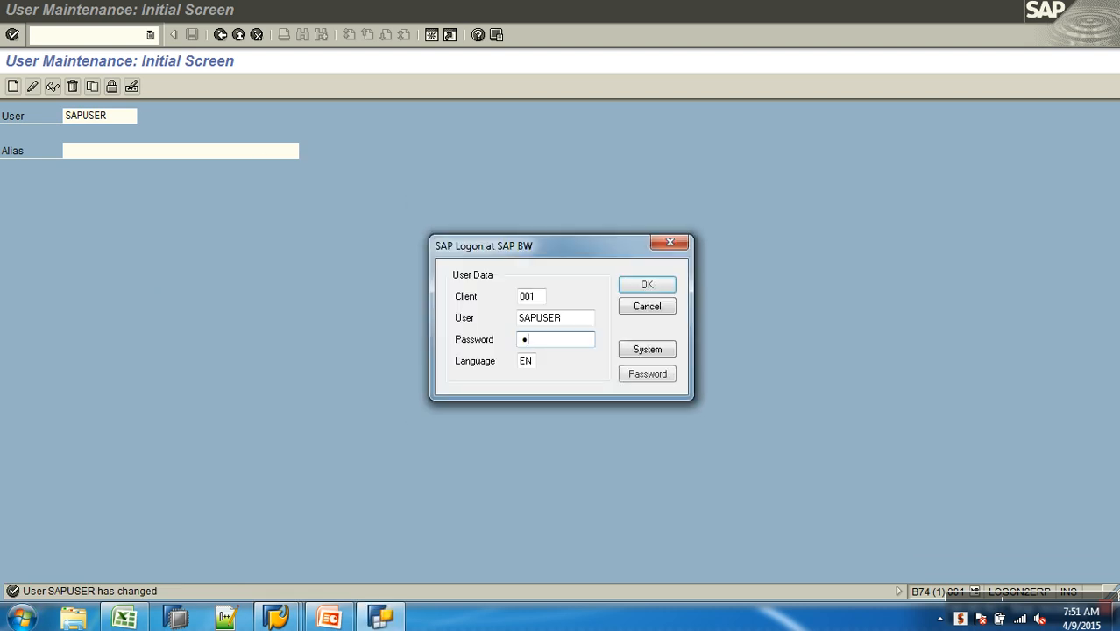
type("**")
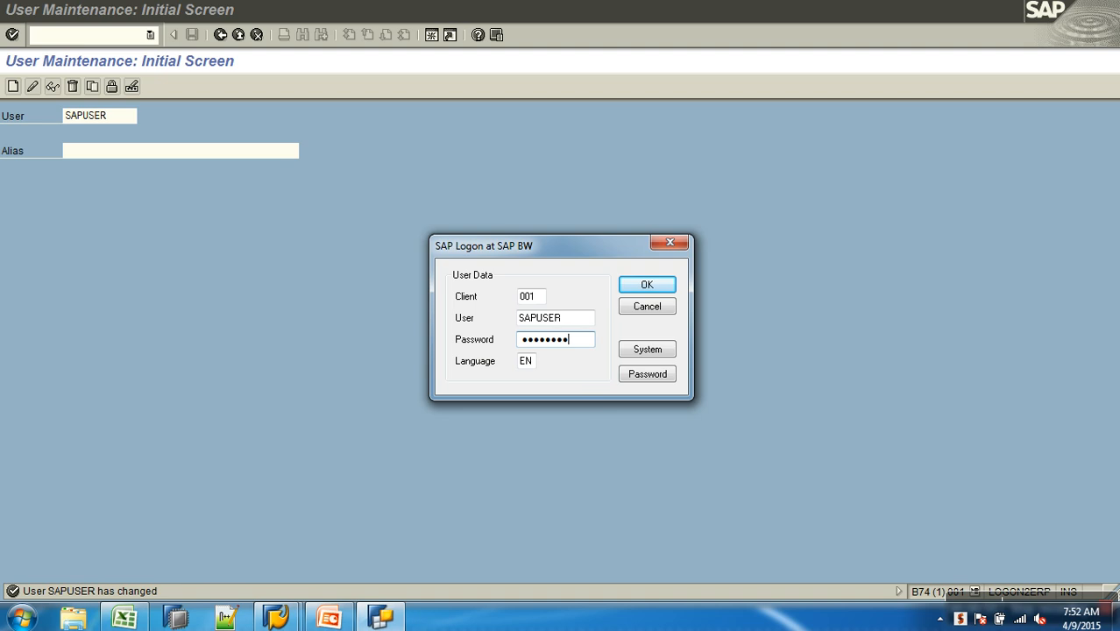
key("Return")
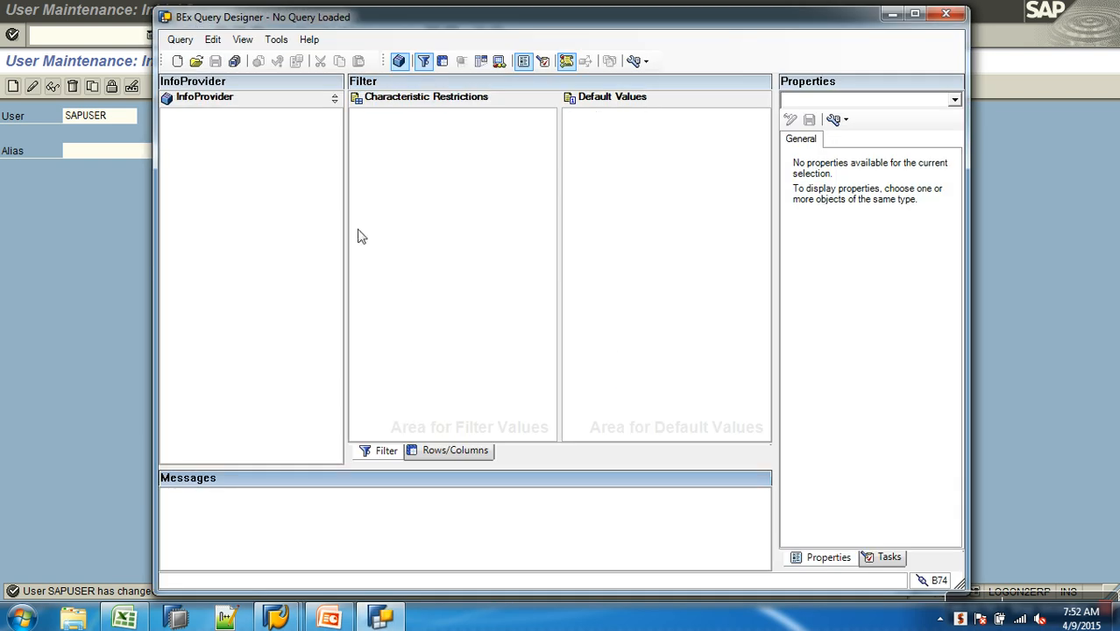
Open the Sales Analysis query AWSALES_B_Q0006 from the history and show its row and column layout
left_click(195, 60)
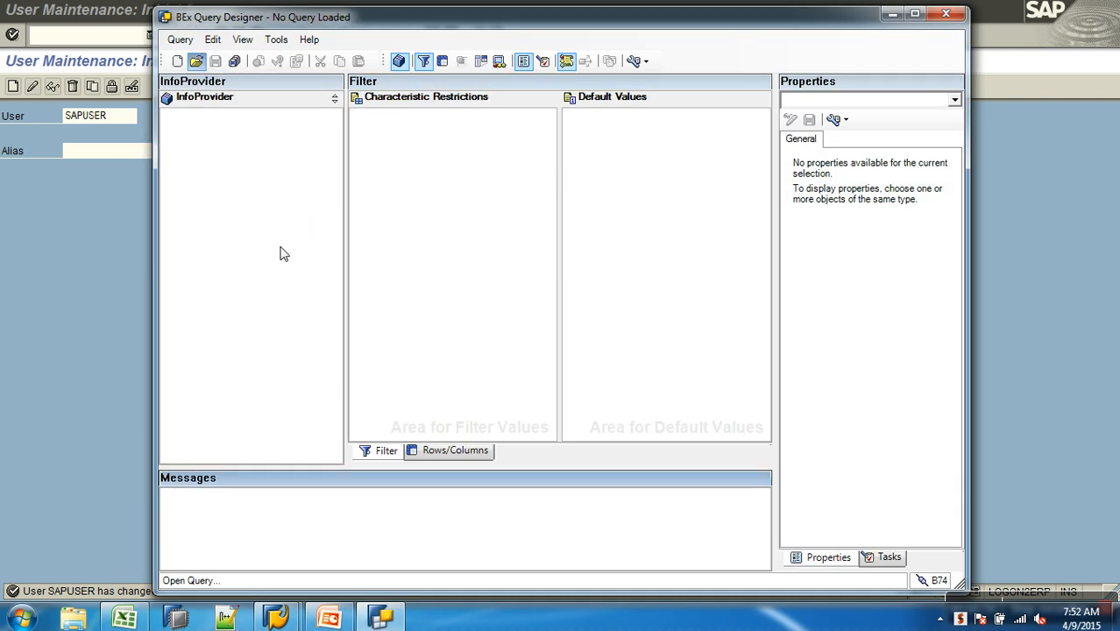
left_click(532, 225)
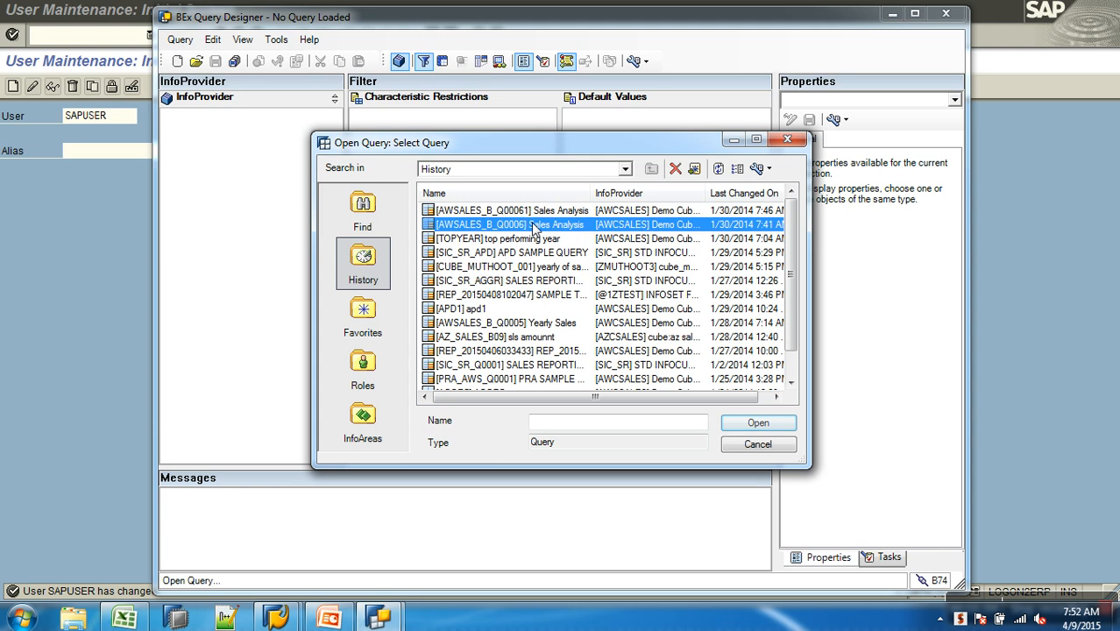
left_click(757, 424)
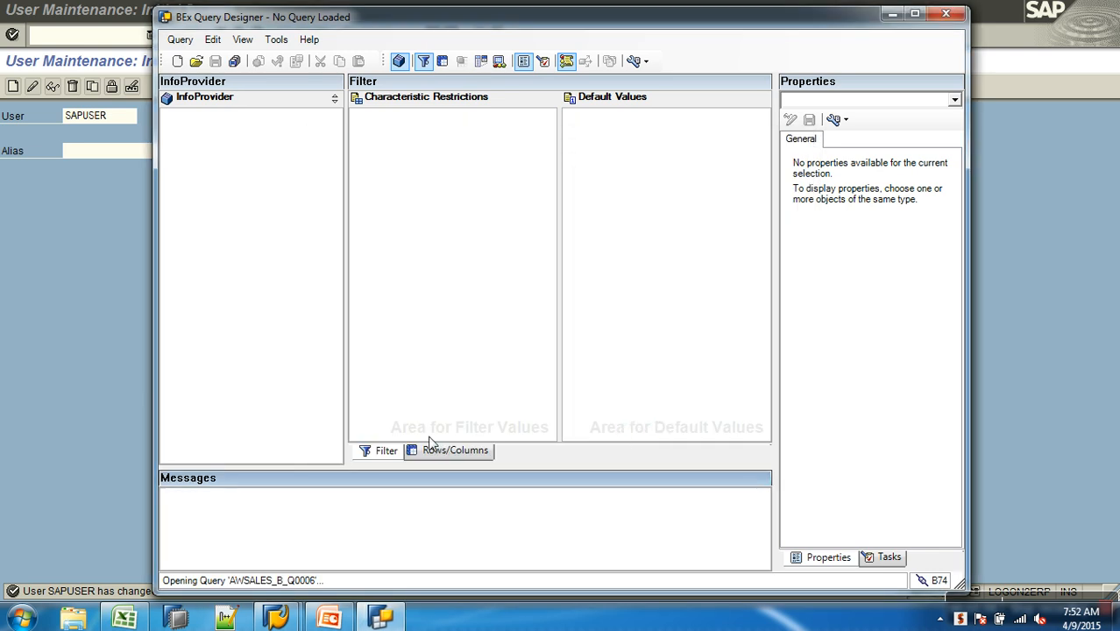
left_click(457, 450)
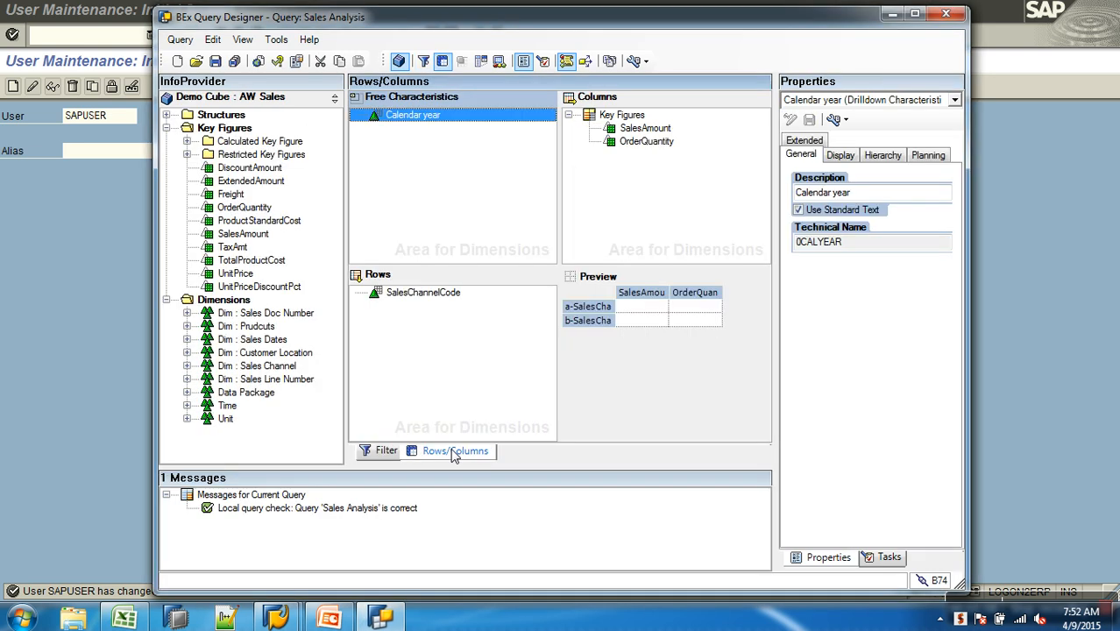
Add Calendar day from the Time dimension to the filter's default values and open its value restriction
left_click(371, 449)
left_click(187, 404)
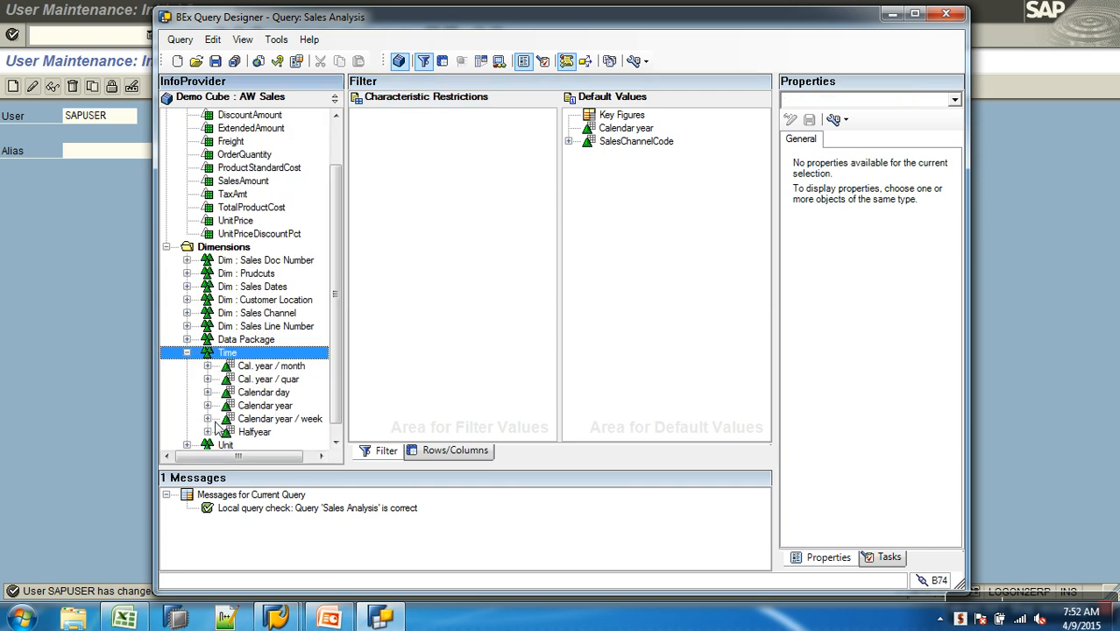
left_click_drag(272, 394, 601, 175)
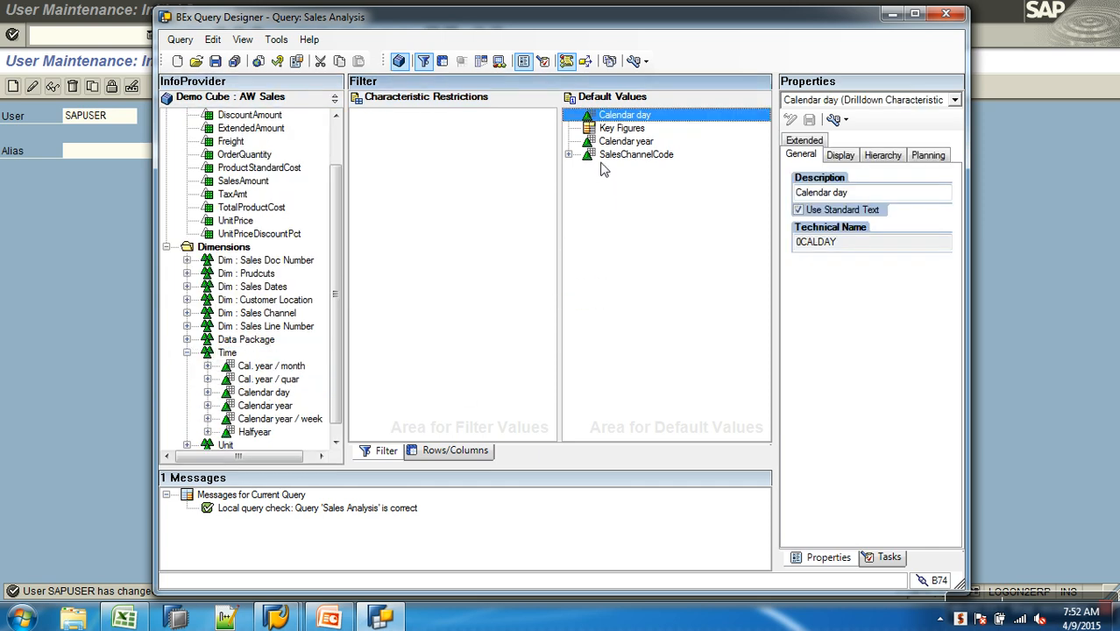
right_click(618, 116)
left_click(653, 122)
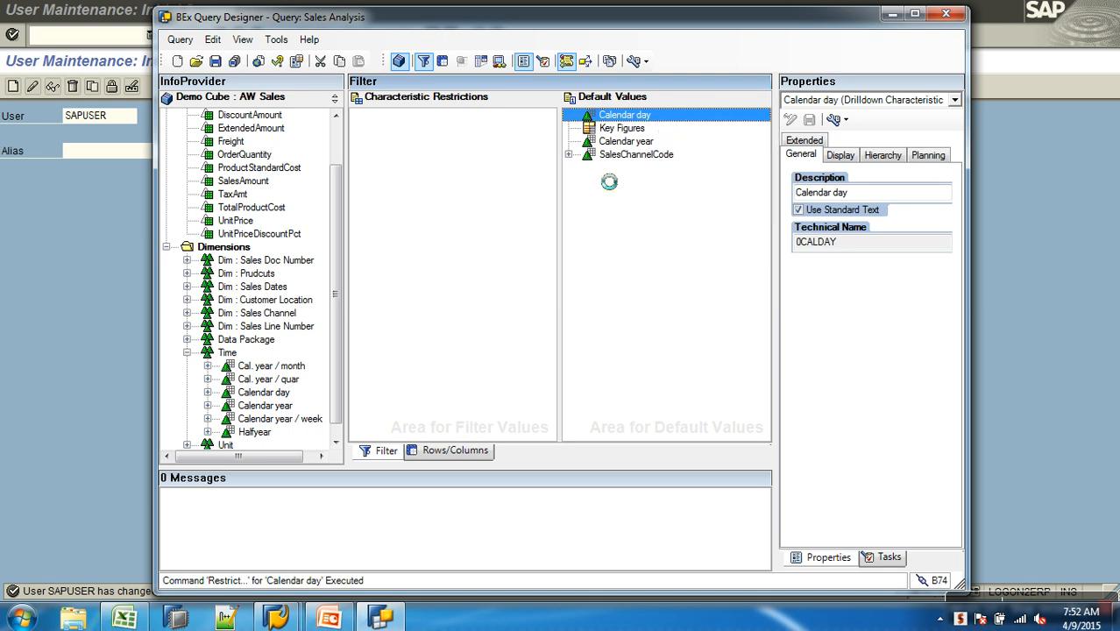
List the variables available for Calendar day and inspect the definition and technical name of 0DAT, Current Calendar Day (SAP Exit)
left_click(489, 177)
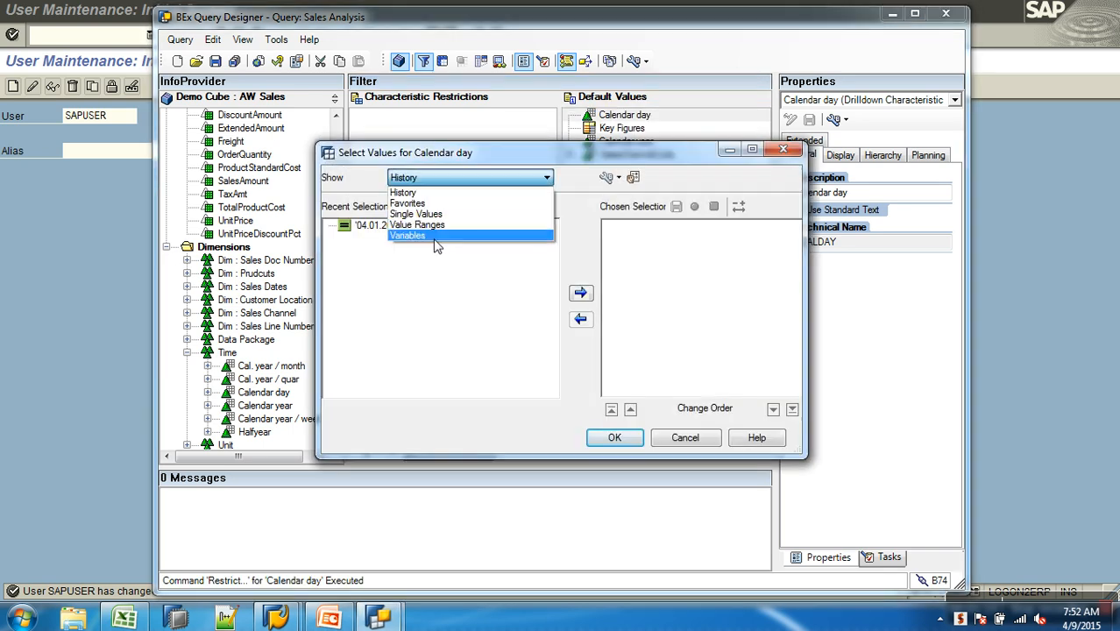
left_click(433, 242)
left_click(607, 182)
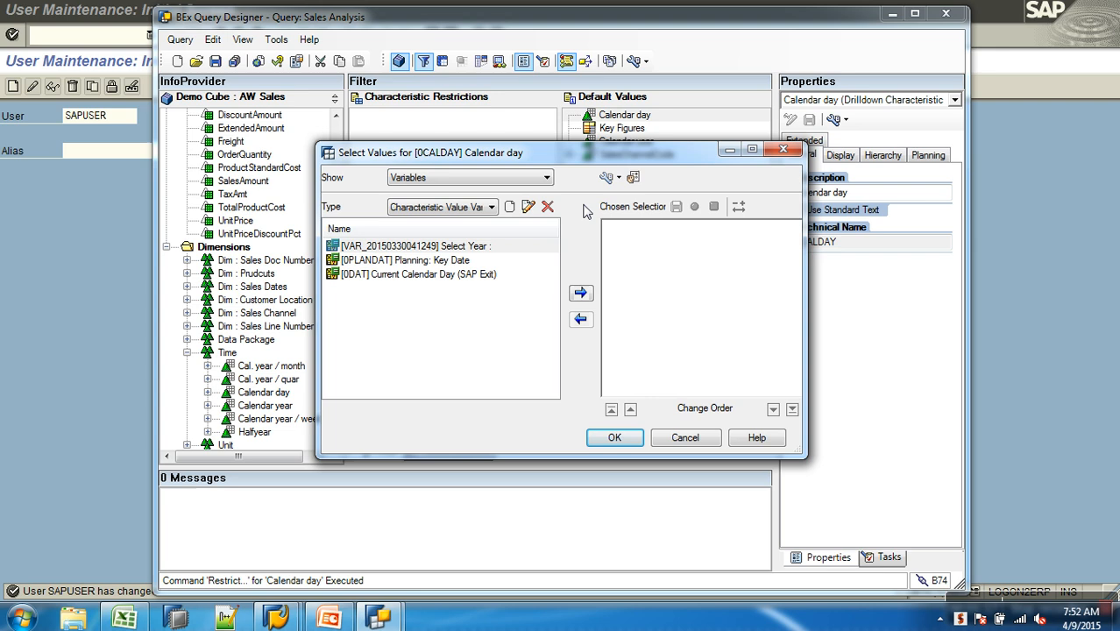
left_click(368, 277)
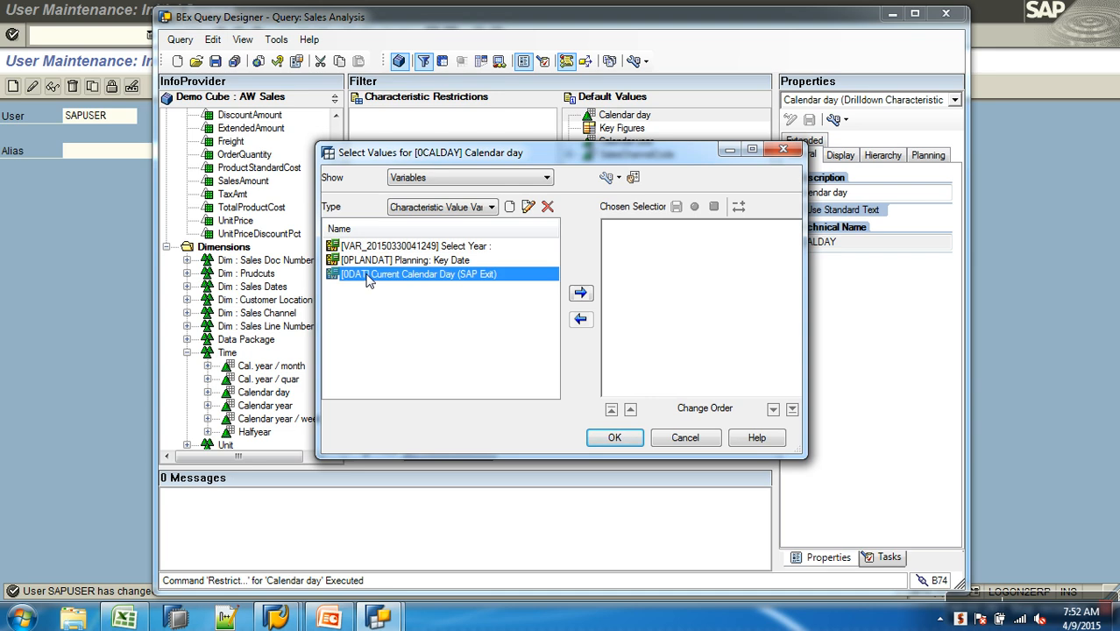
left_click(527, 207)
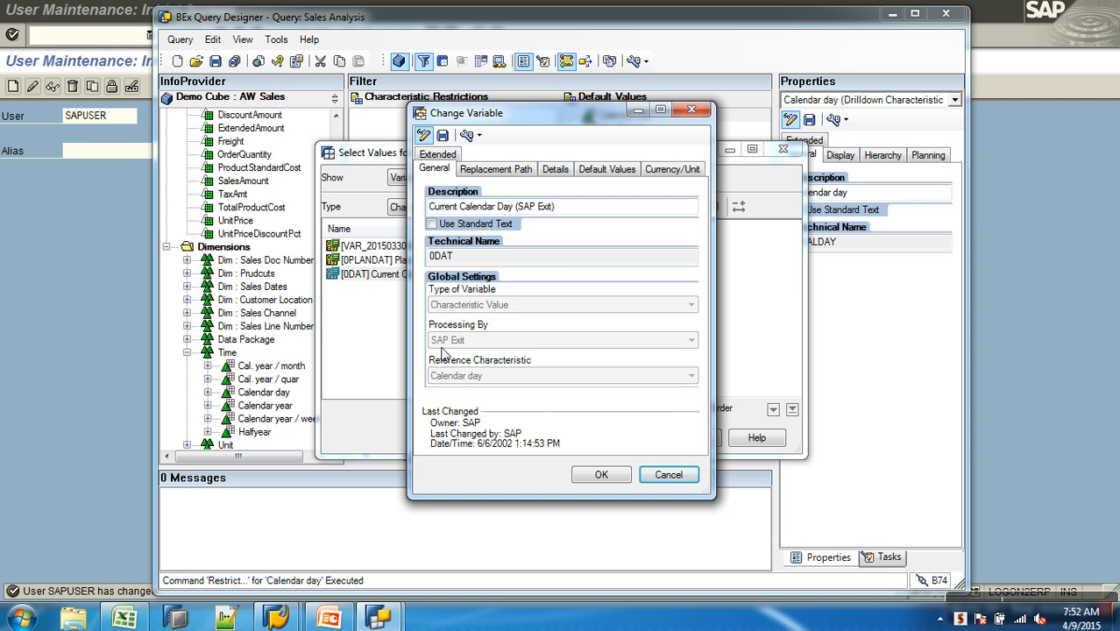
double_click(461, 257)
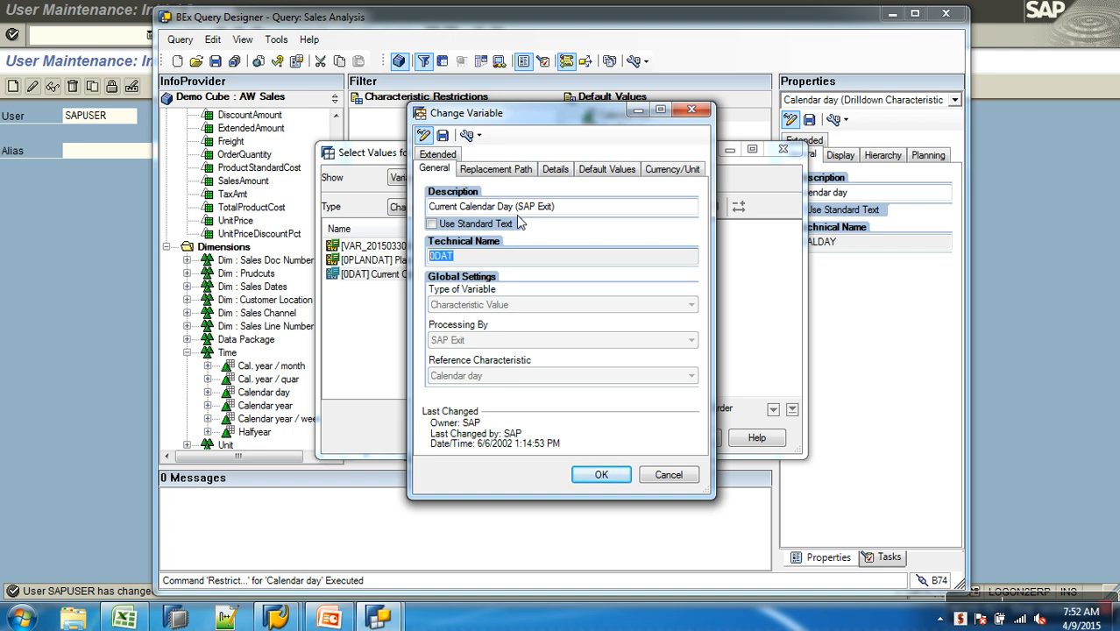
Switch to the SAP GUI, open Function Builder with /nse37 and choose RSVAREXIT_0P_0DATA_0F from a search for *0DAT*
left_click(83, 138)
left_click(99, 35)
type("/nse37")
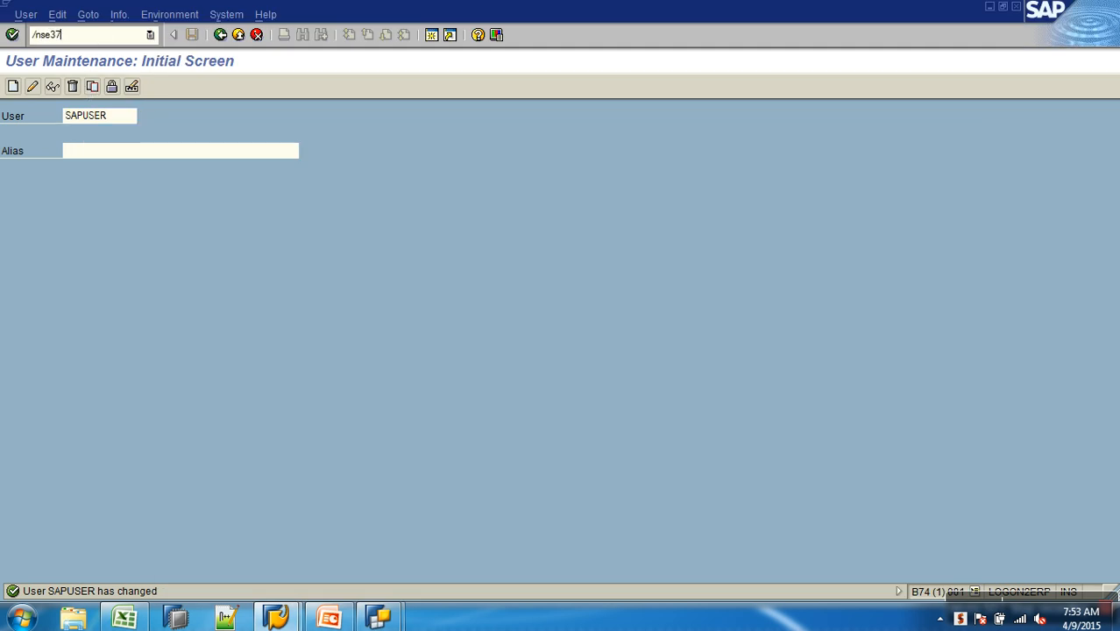
key("Return")
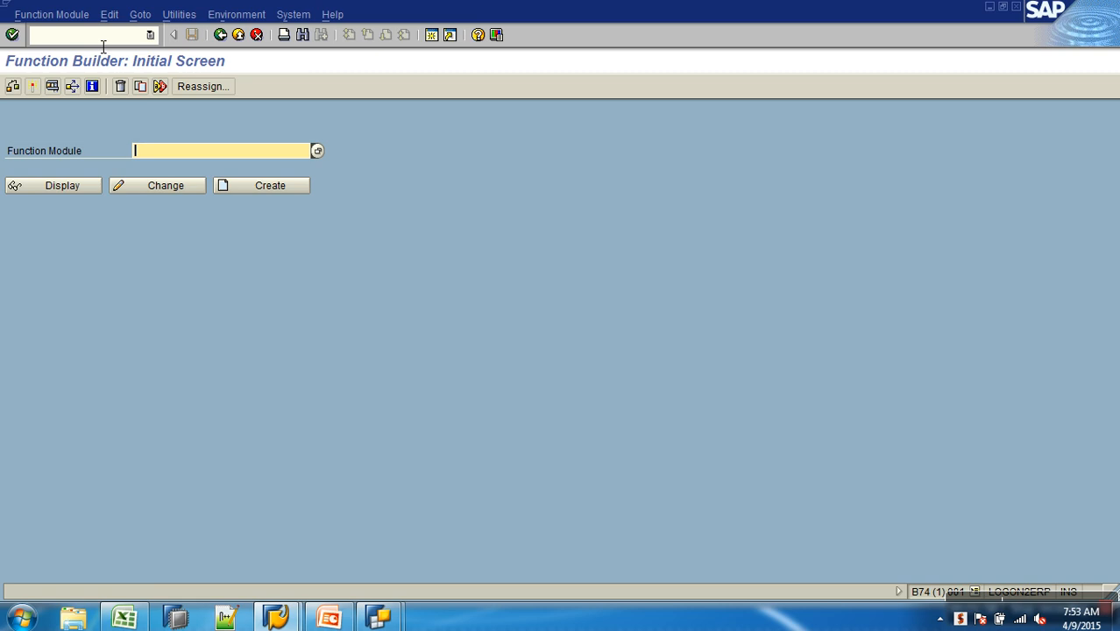
type("*0DAT*")
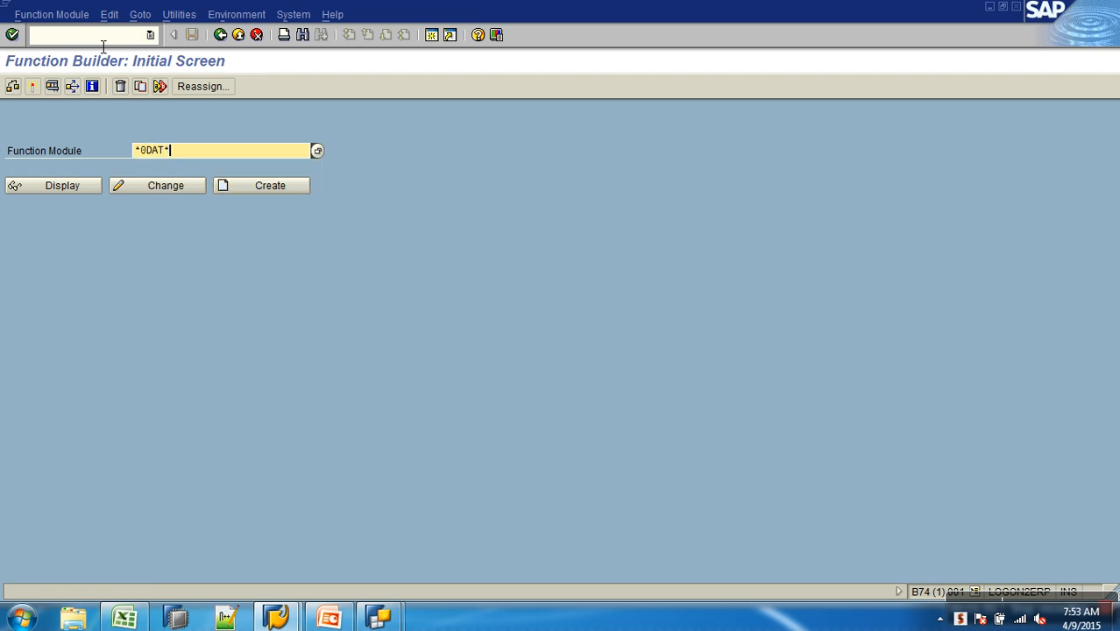
key("Return")
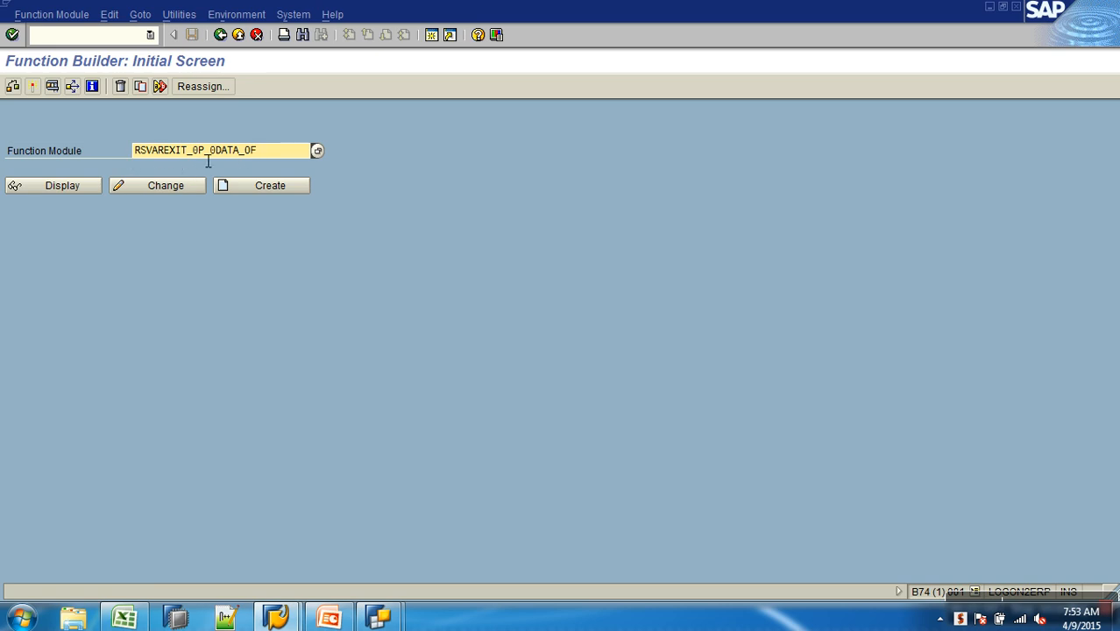
Test-run the function module with I_VNAM set to 0DAT and I_IOBJNM set to 0CALDAY
left_click(51, 88)
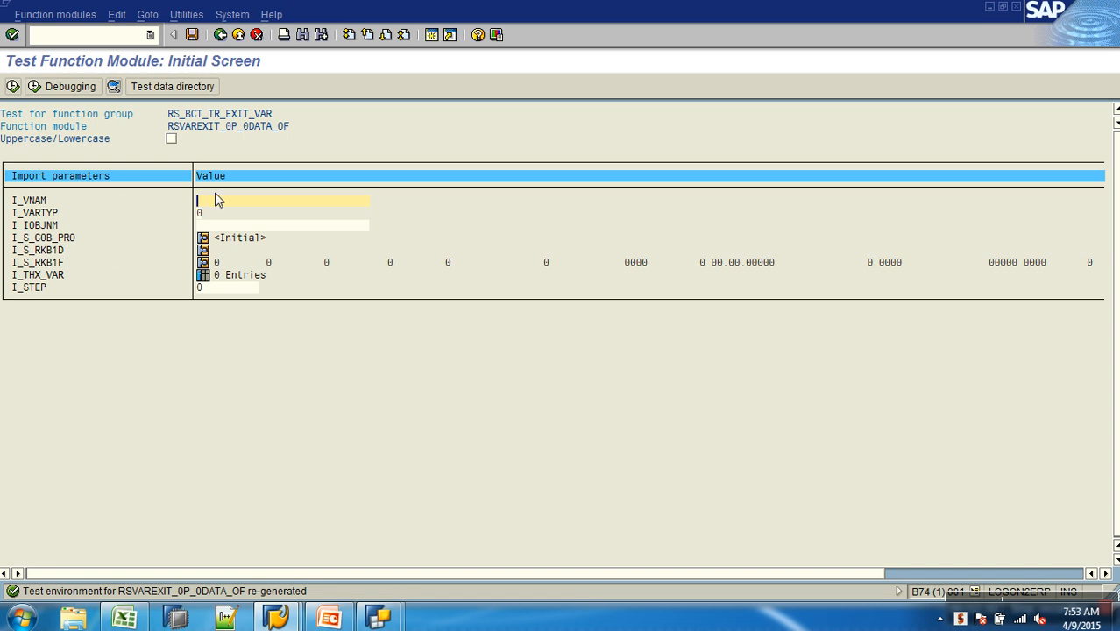
type("0dat")
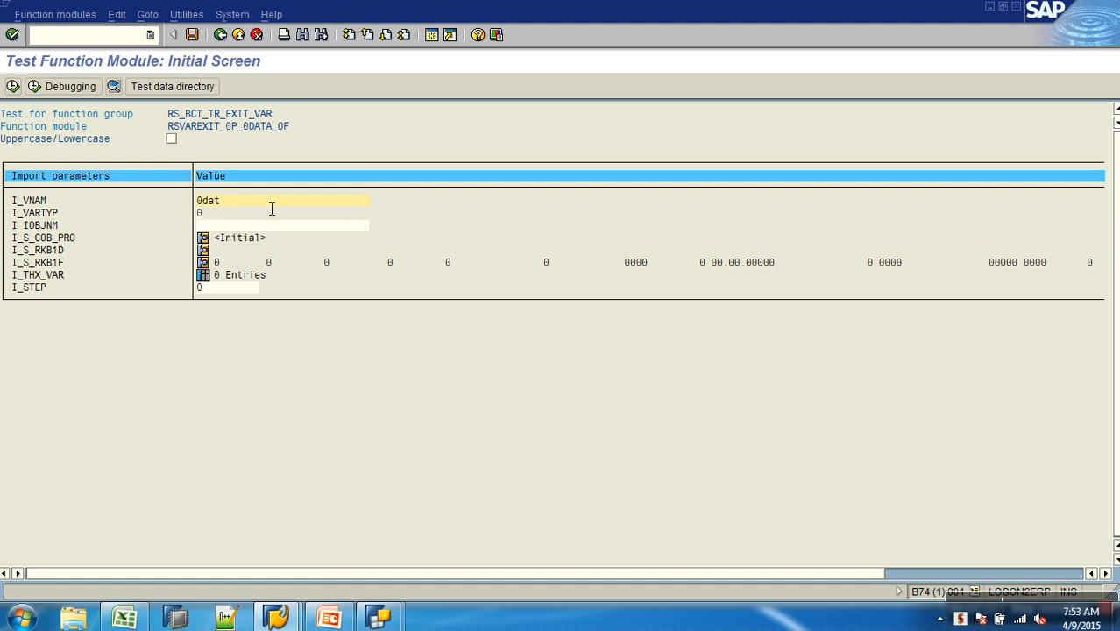
key("BackSpace")
key("BackSpace")
key("BackSpace")
type("DAT")
left_click(12, 86)
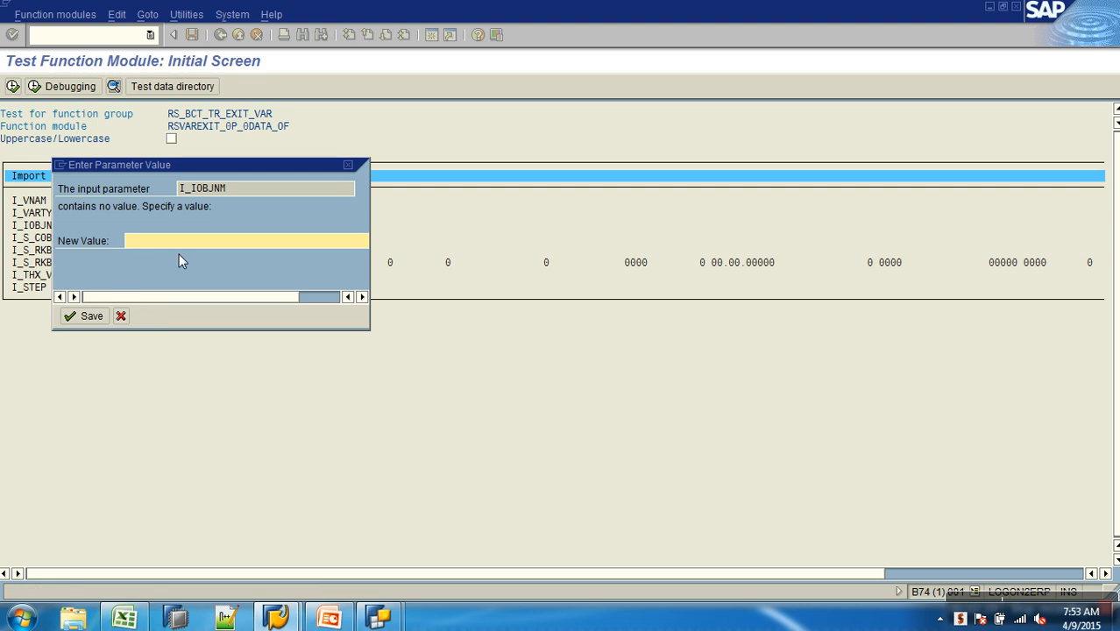
type("0CALDAY")
left_click(69, 317)
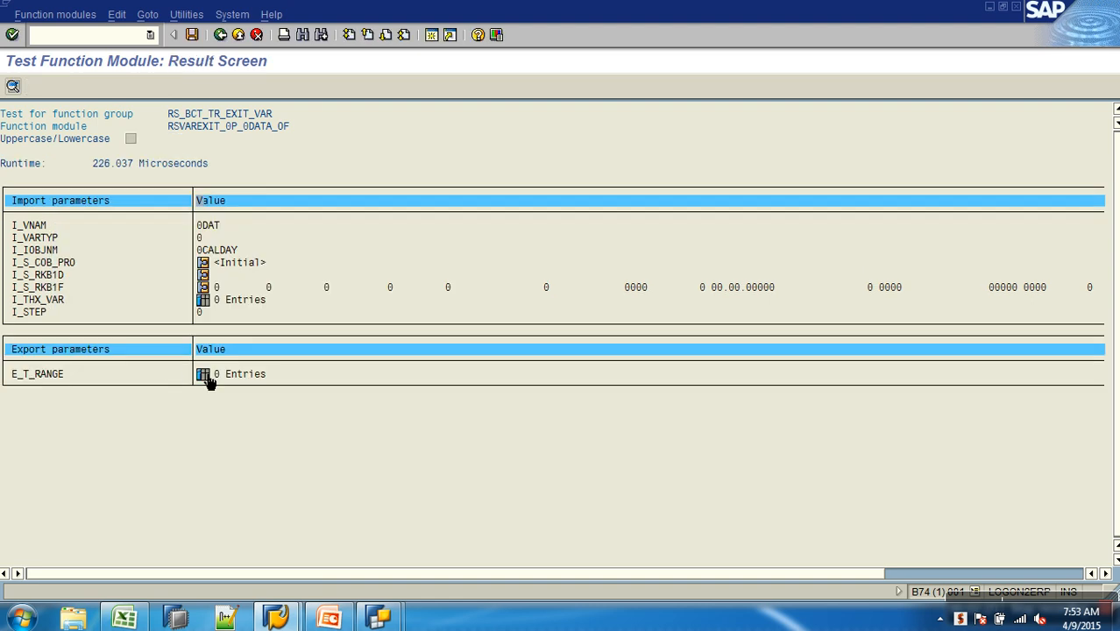
Examine the entries of the E_T_RANGE export parameter, and return to the Function Builder initial screen
left_click(204, 375)
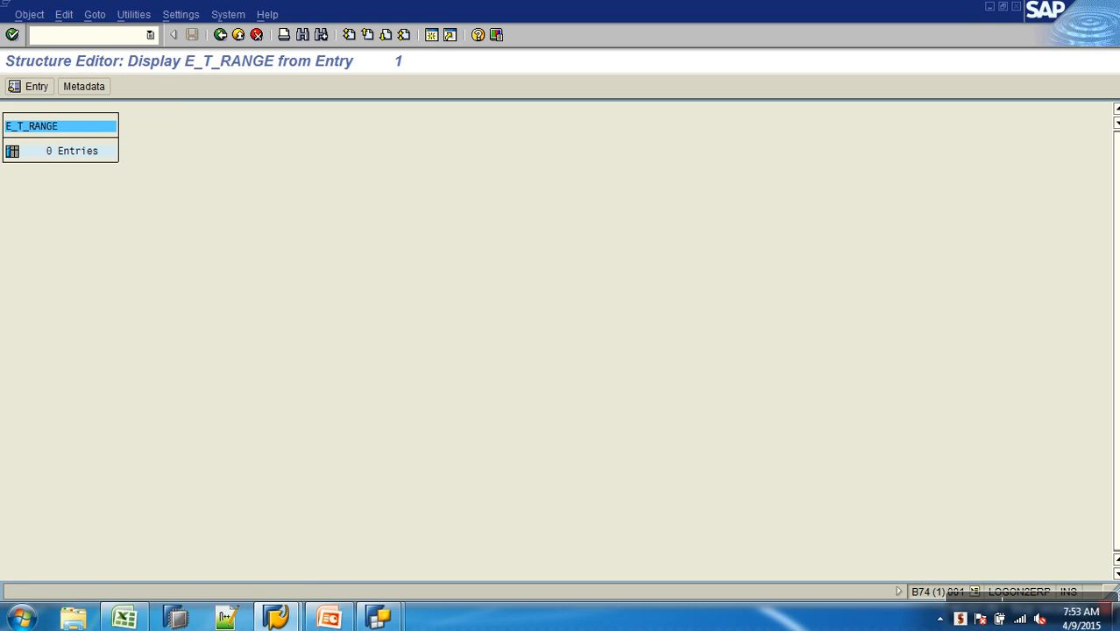
left_click(220, 36)
left_click(202, 375)
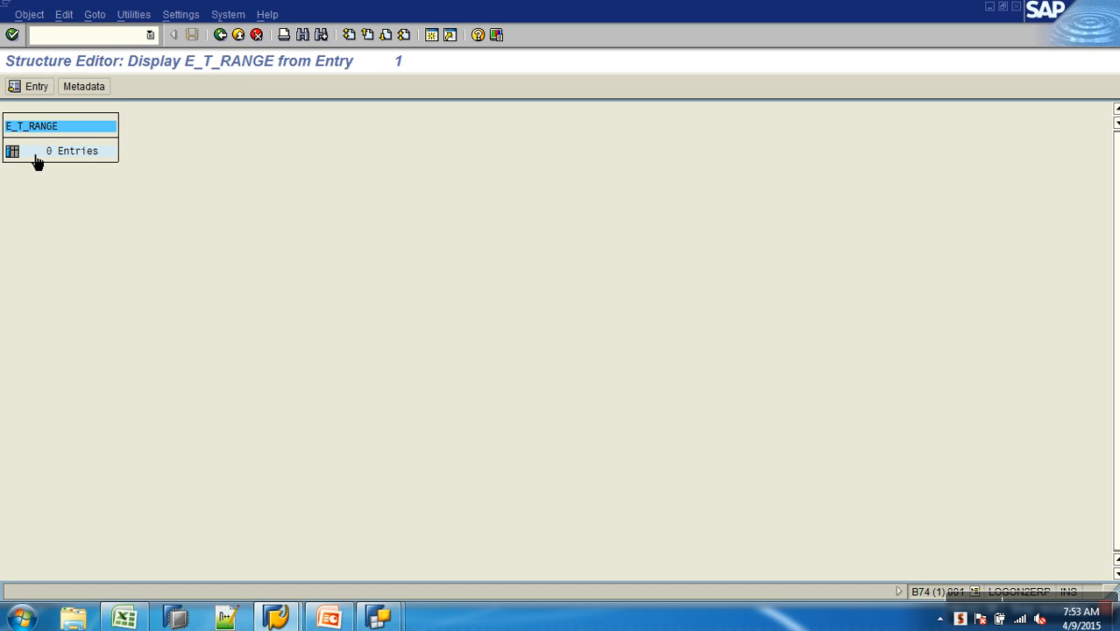
left_click(222, 35)
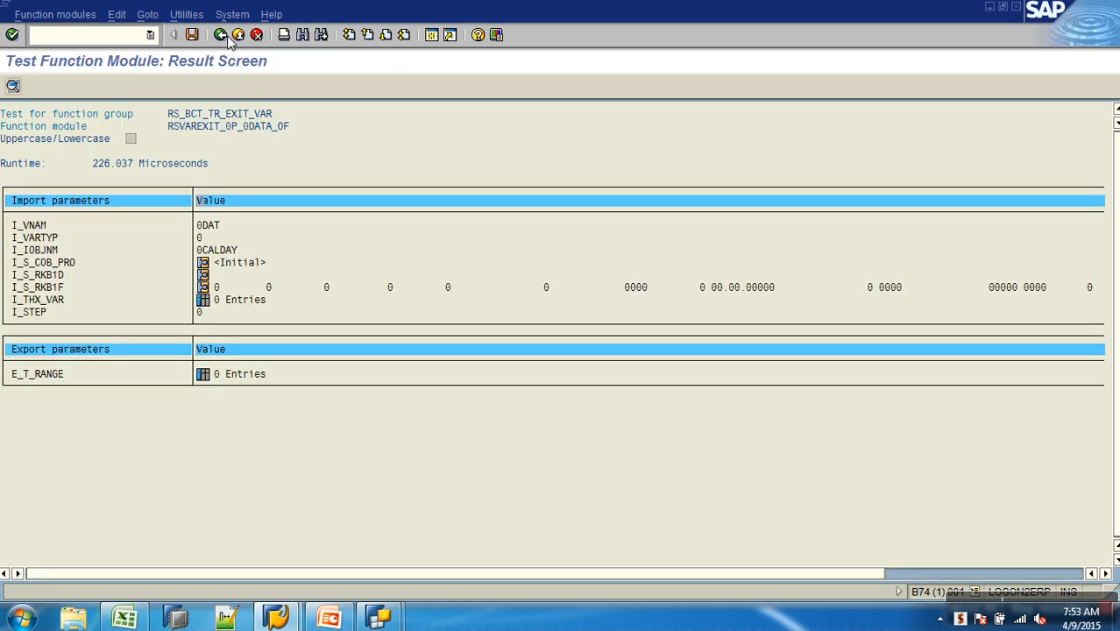
left_click(221, 35)
left_click(222, 35)
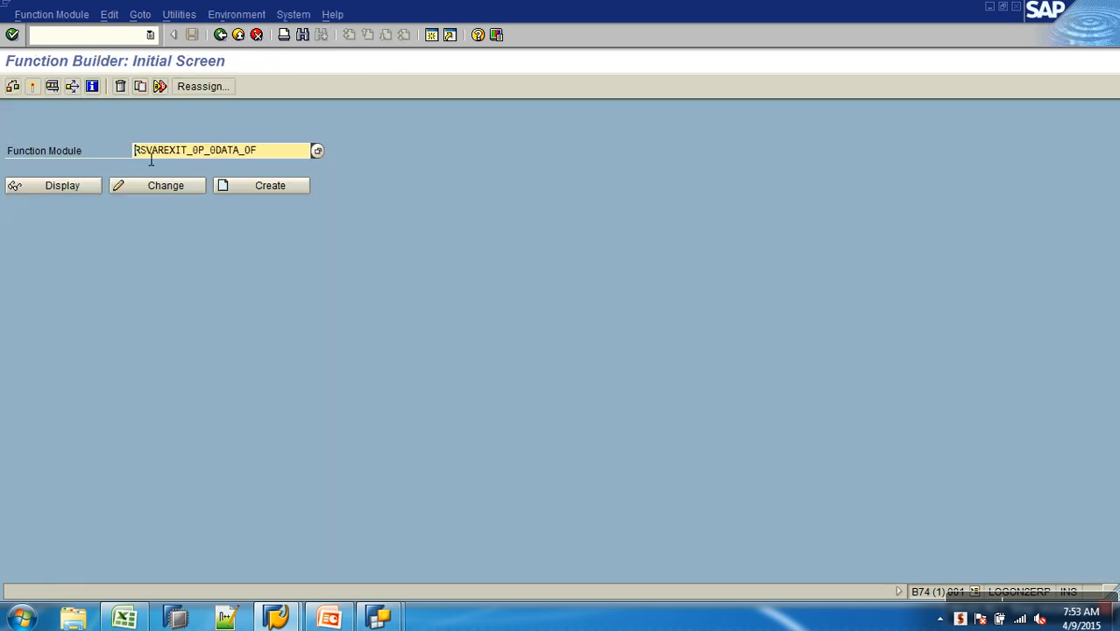
Highlight the RSVAREXIT prefix and the variable part 0P_0DATA_0F in the function module name
left_click_drag(137, 151, 197, 154)
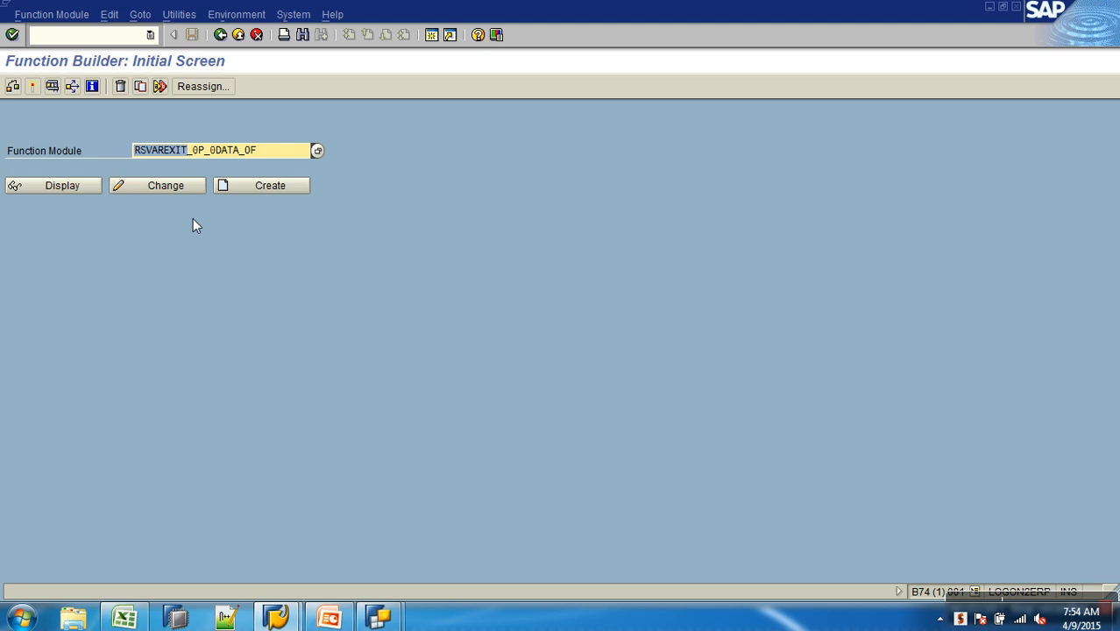
left_click(378, 618)
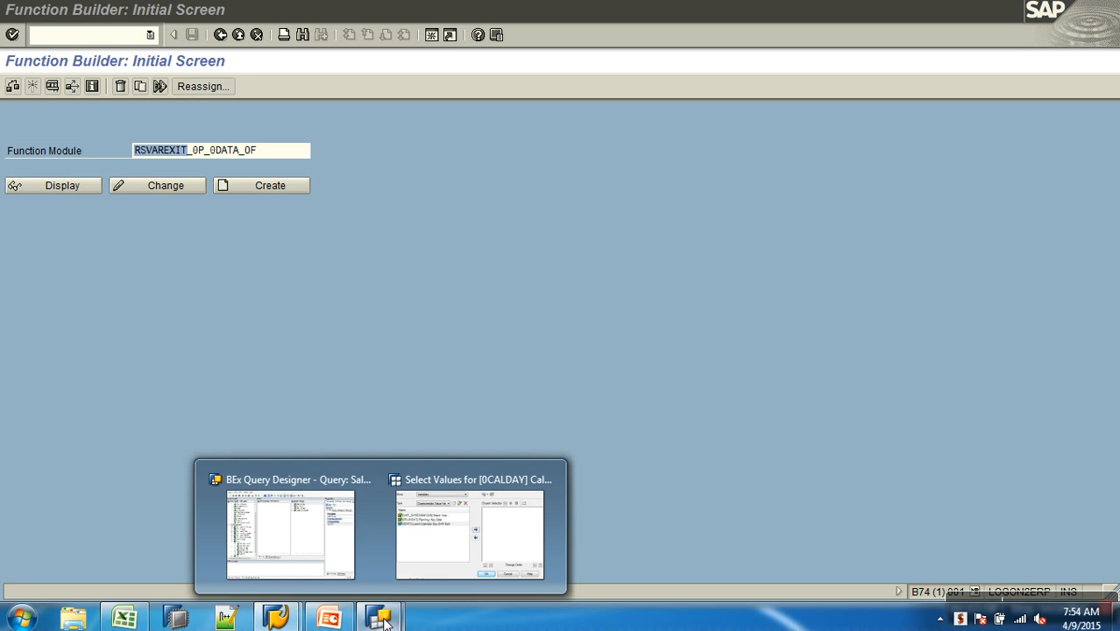
left_click(251, 329)
left_click(192, 151)
left_click_drag(192, 151, 352, 150)
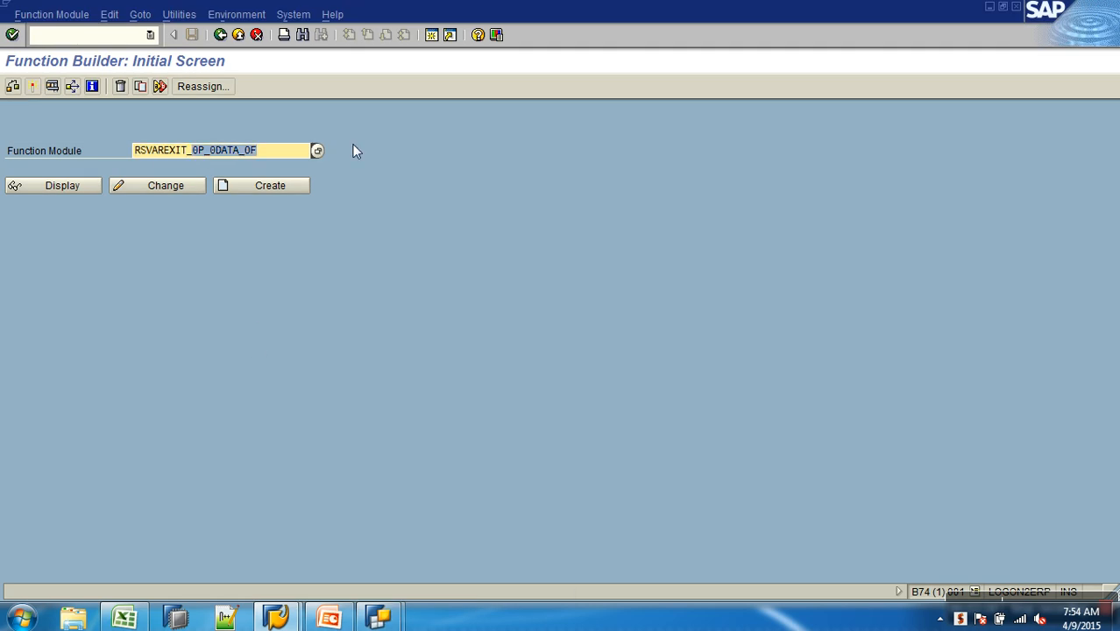
Search the function modules for names matching RSVAREXIT*
key("Delete")
key("BackSpace")
type("*")
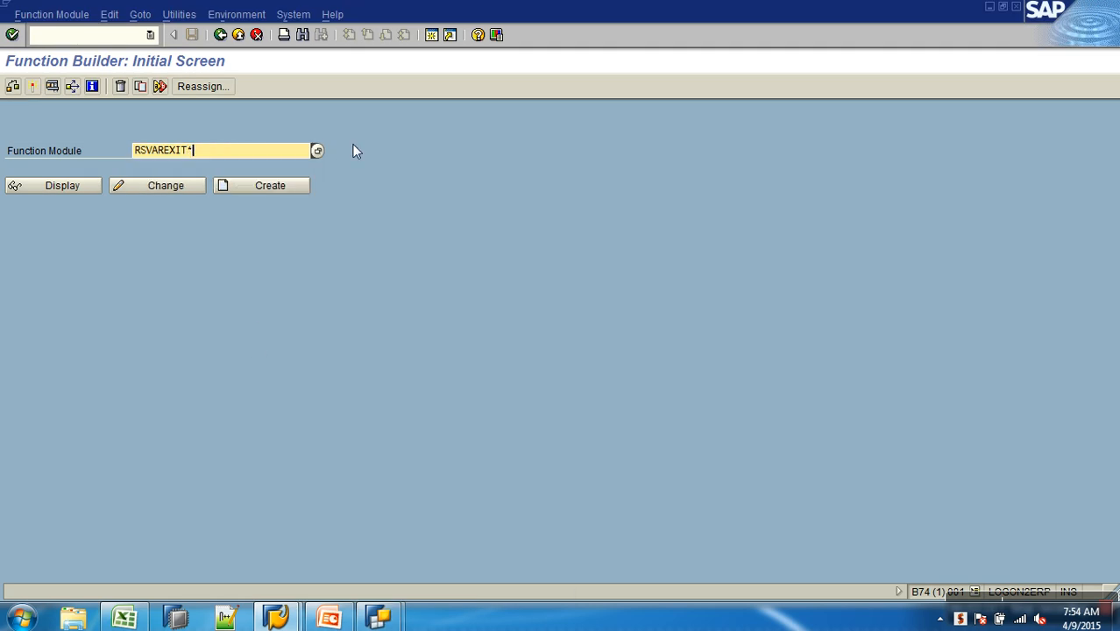
key("F4")
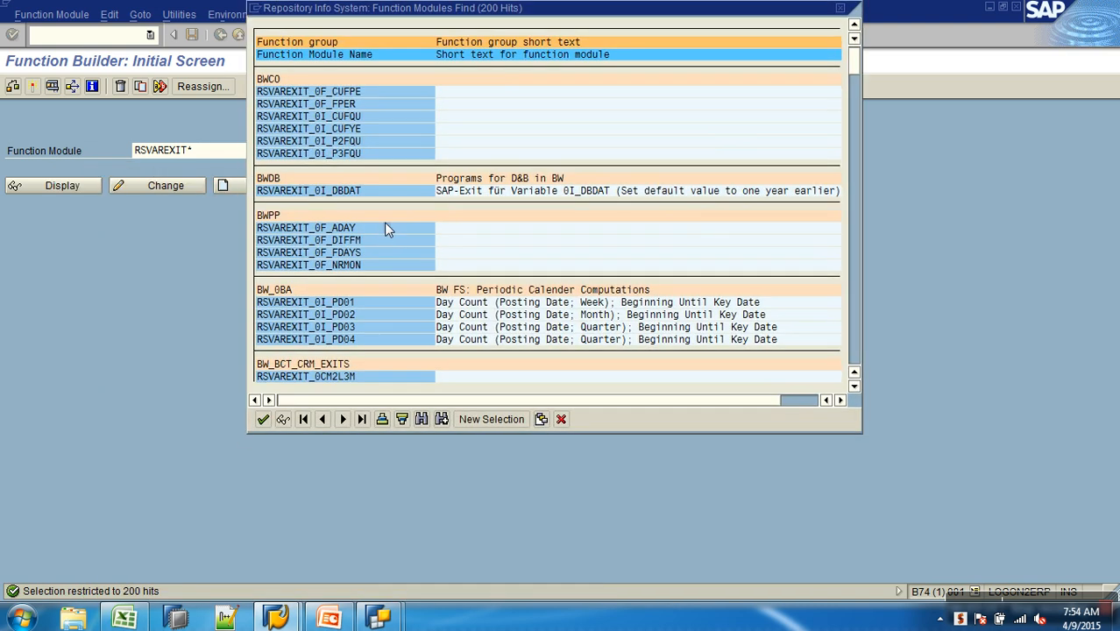
Examine the hit list of RSVAREXIT function modules and their short texts, and close the list
scroll(385, 225, "down", 5)
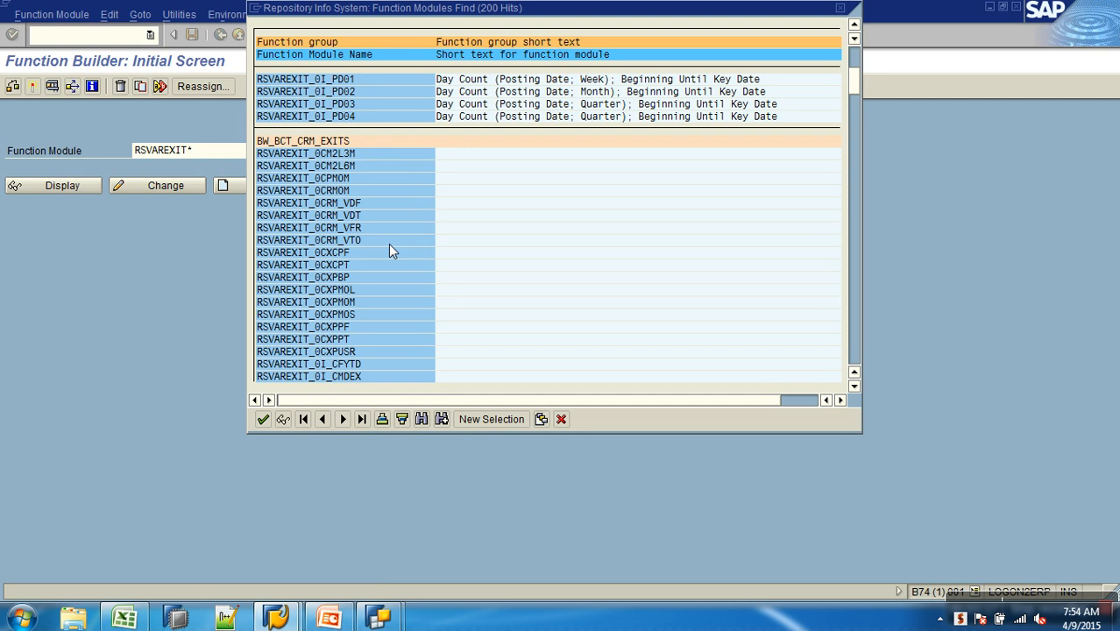
scroll(392, 252, "down", 5)
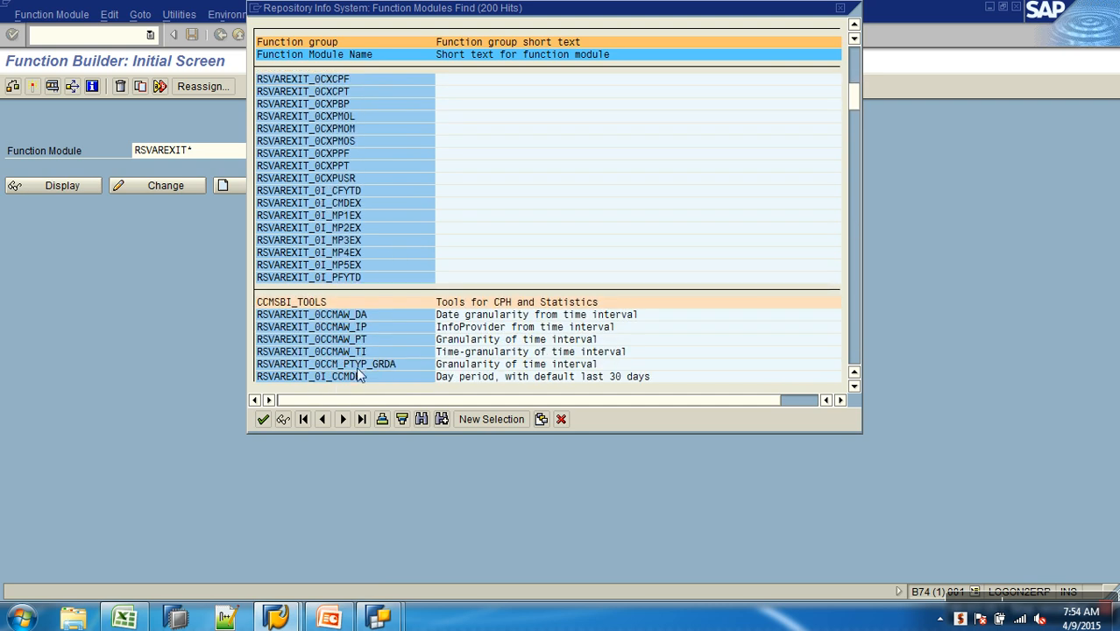
left_click(855, 351)
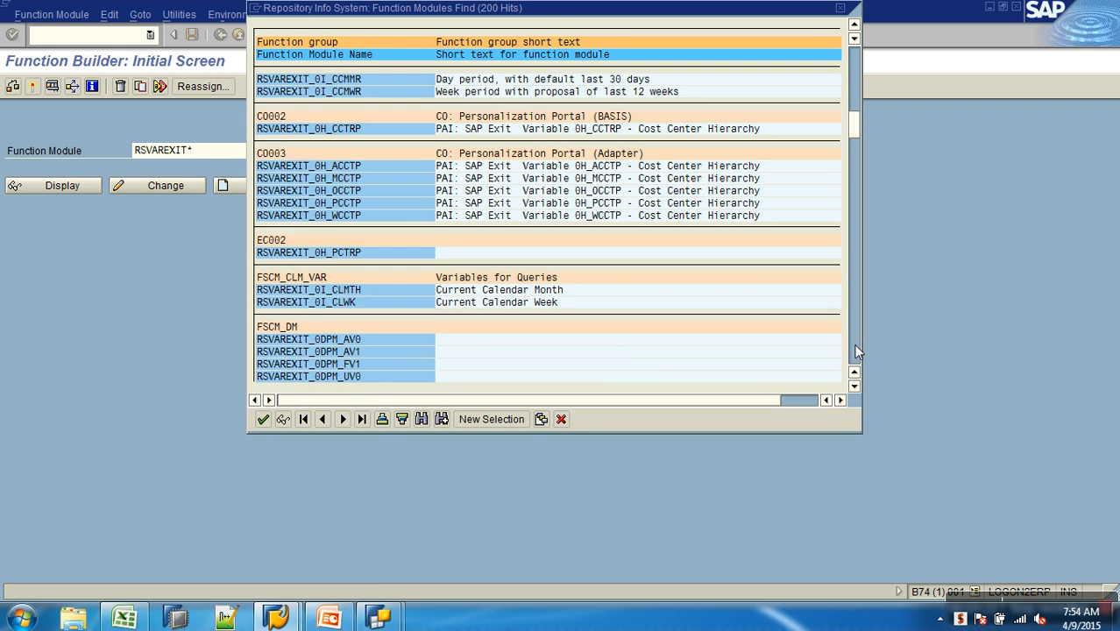
left_click(855, 351)
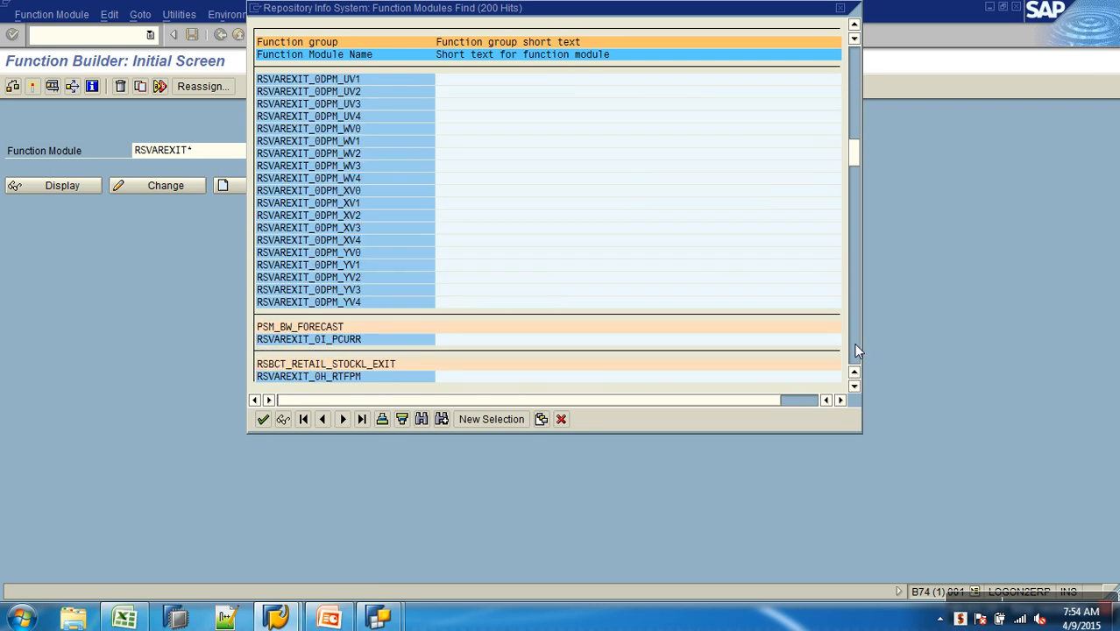
left_click(855, 350)
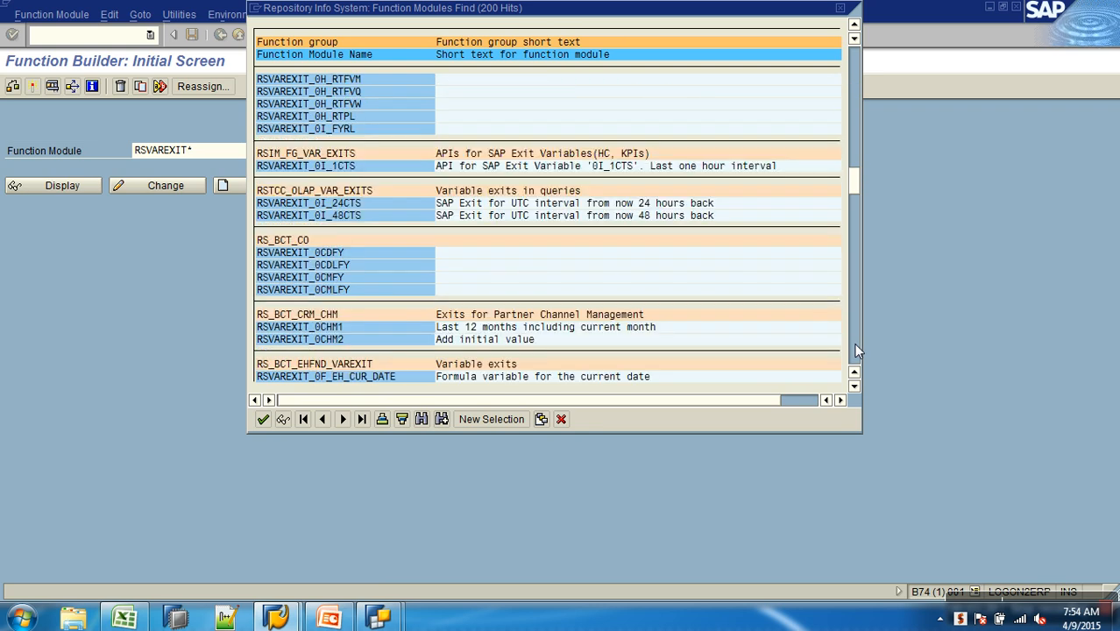
left_click(855, 351)
left_click(855, 351)
left_click(855, 351)
left_click(855, 351)
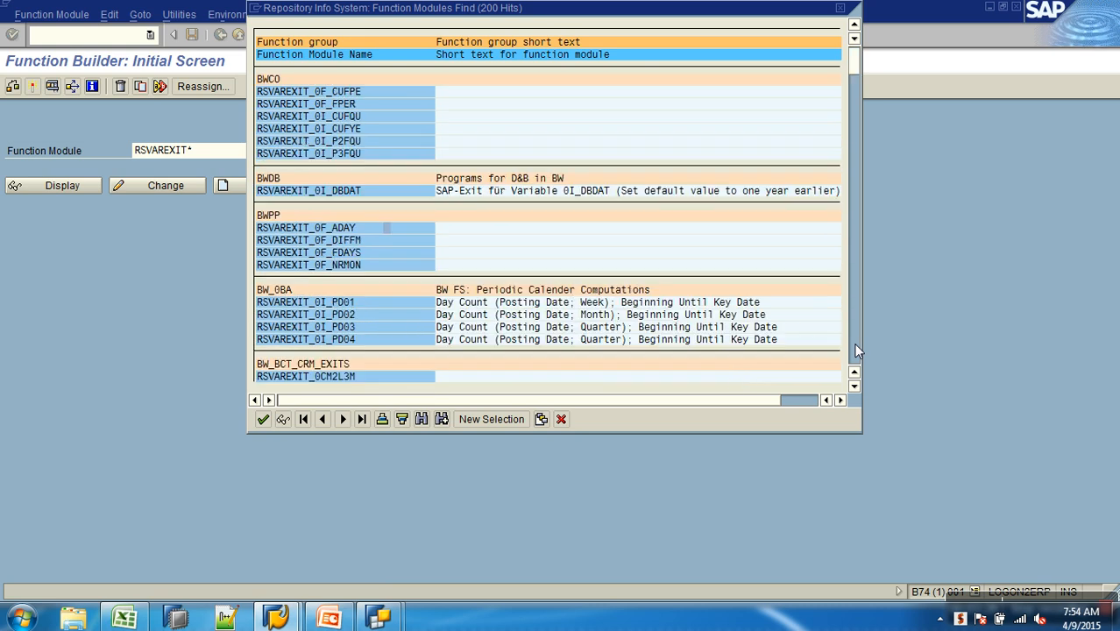
left_click(561, 419)
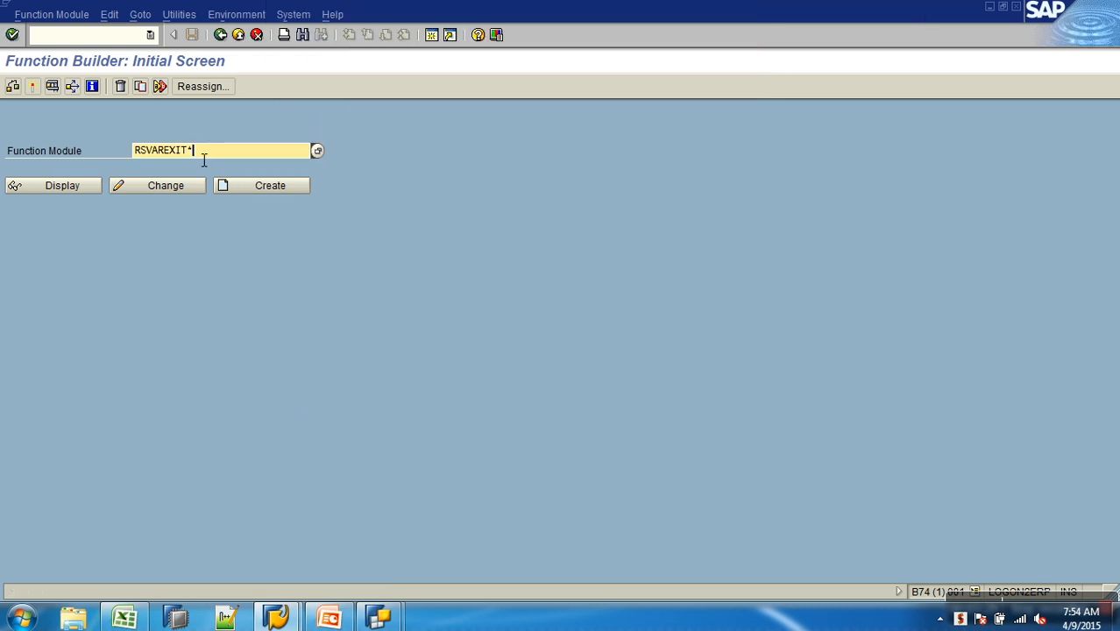
Search the function modules for RSVAREXIT_0D* and look through the whole hit list
key("BackSpace")
type("_0D")
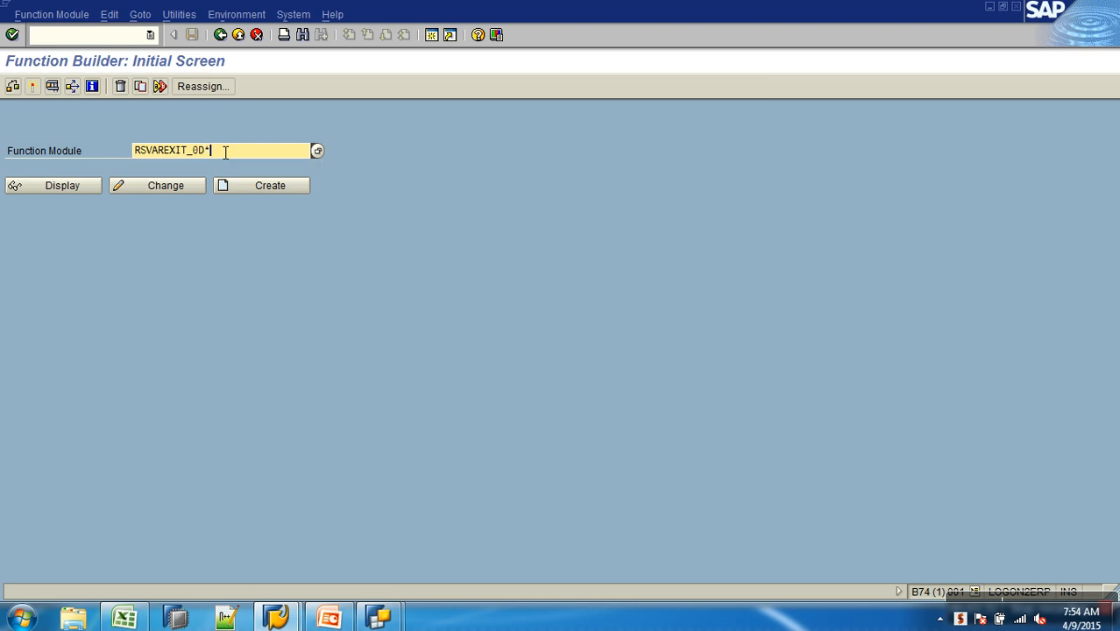
key("Return")
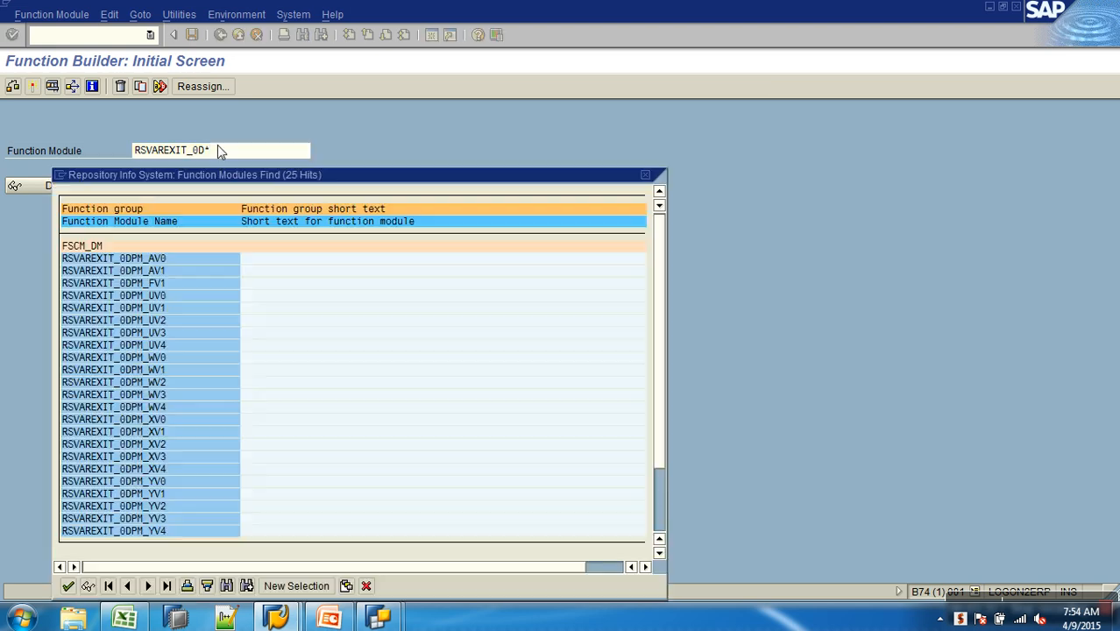
left_click_drag(233, 182, 312, 88)
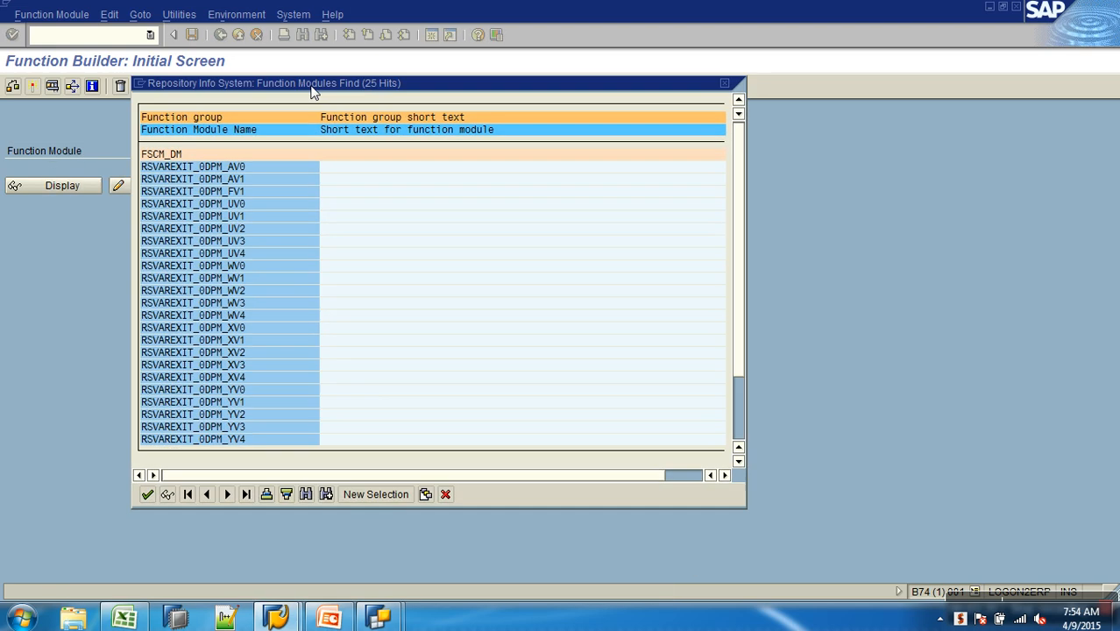
scroll(742, 412, "down", 5)
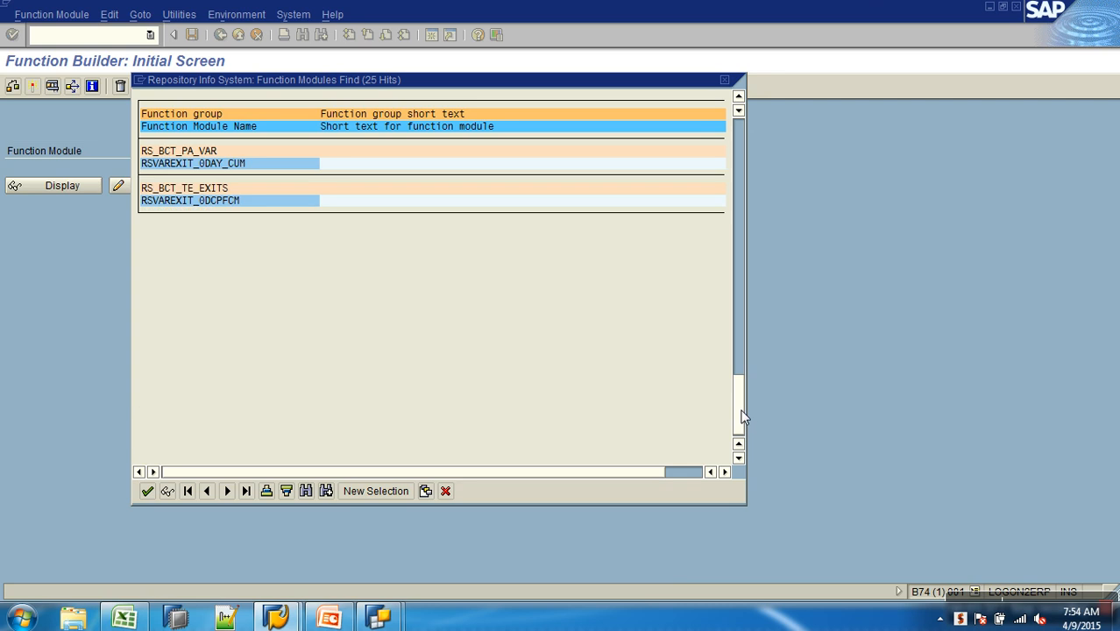
left_click_drag(741, 415, 714, 123)
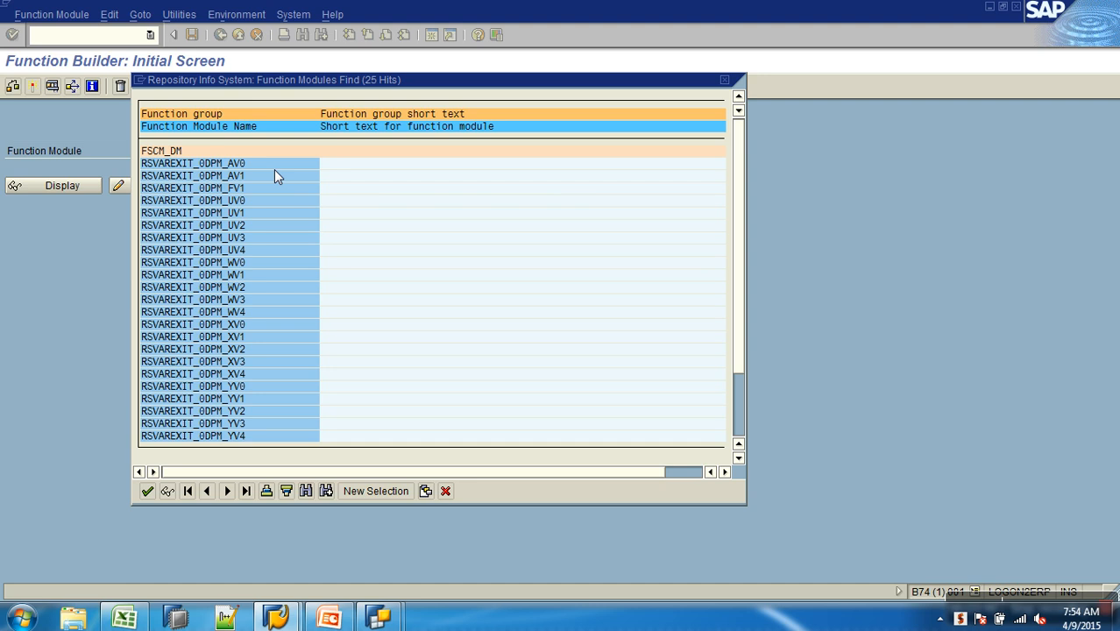
Switch to BEx Query Designer to check the 0DAT variable, and return to the SAP GUI to close the hit list
left_click(379, 615)
left_click(411, 543)
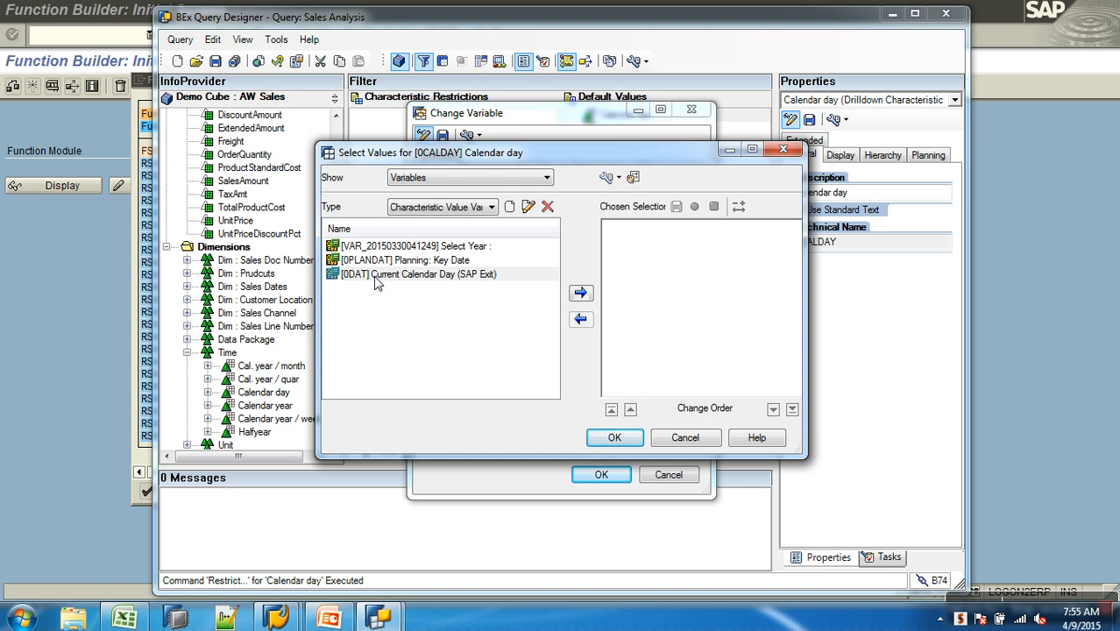
left_click(276, 616)
left_click(338, 556)
left_click(445, 492)
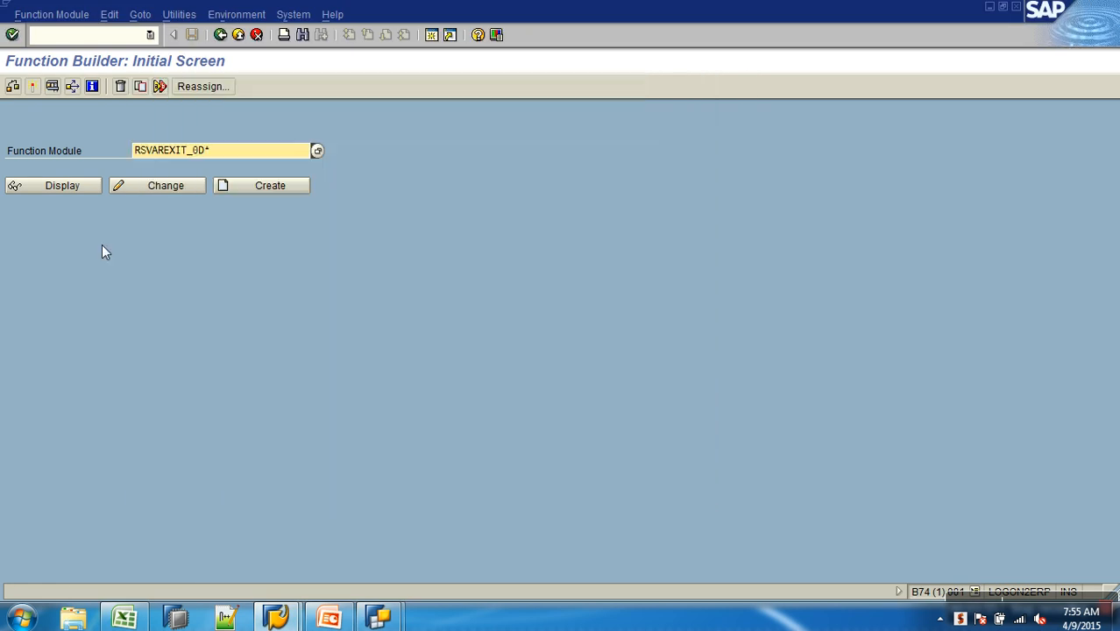
Open the Data Warehousing Workbench and go to its BI Content area
left_click(98, 38)
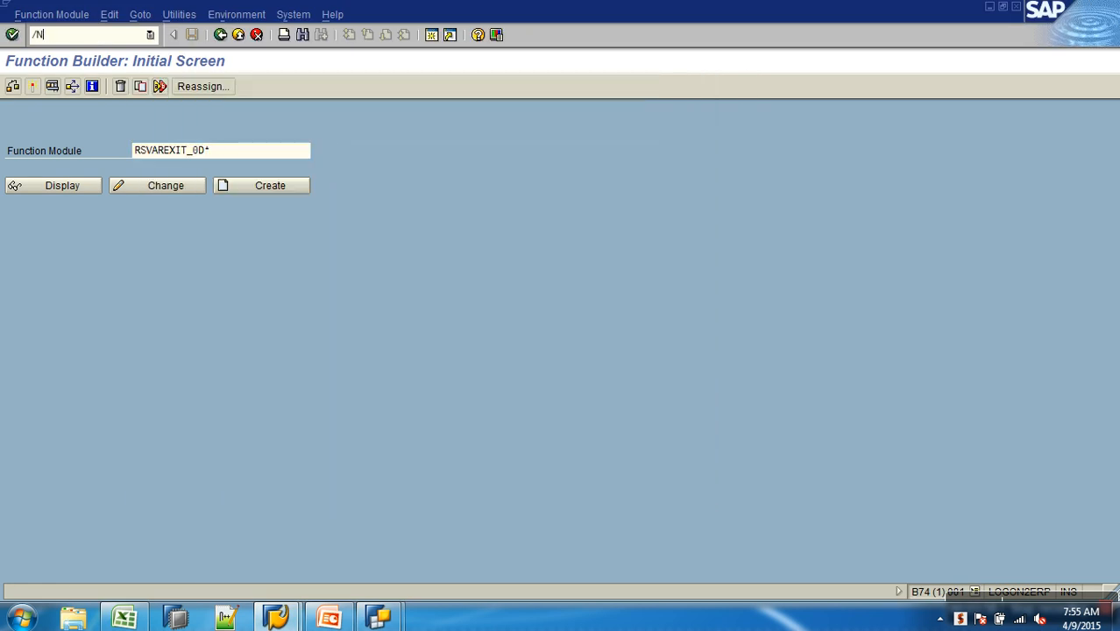
key("Return")
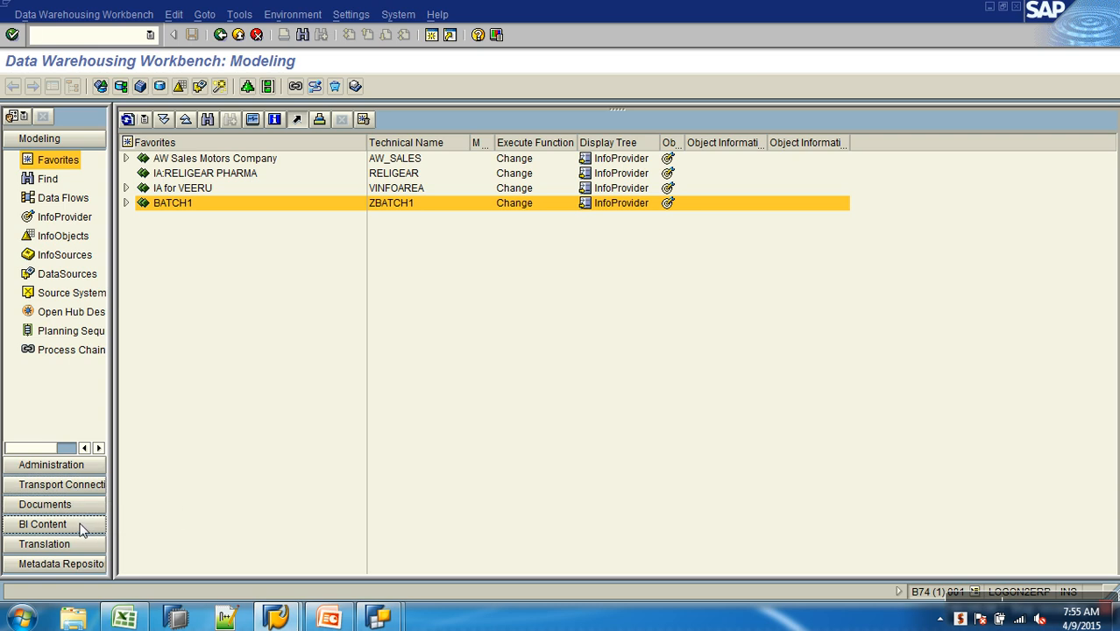
left_click(44, 524)
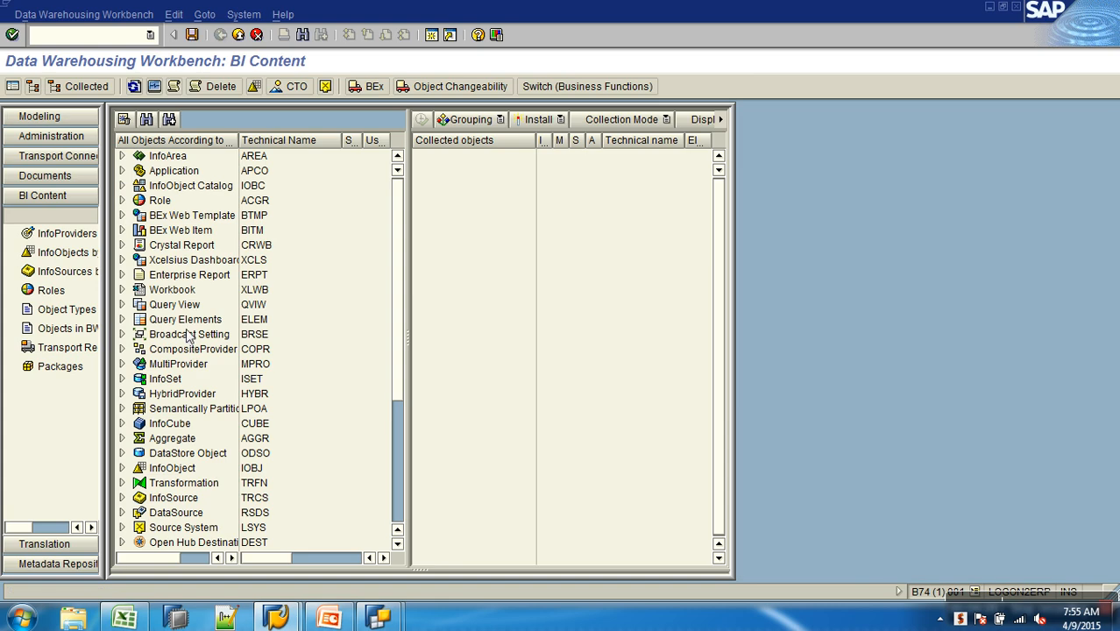
Check the grouping options and set the collection mode to Start Manual Collection
left_click(466, 124)
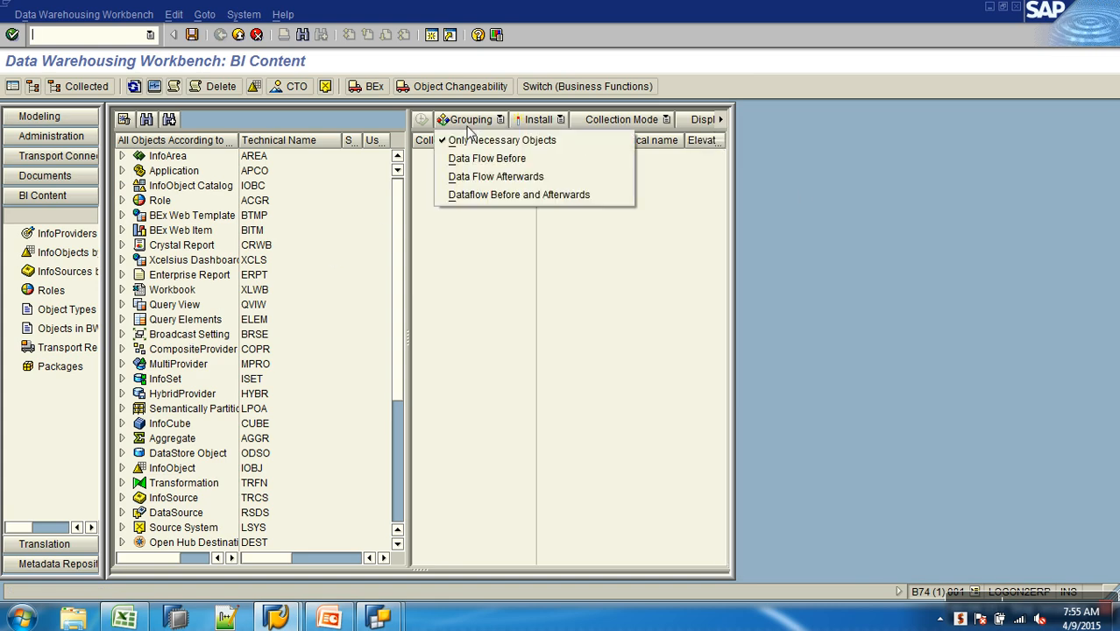
left_click(713, 213)
left_click(665, 121)
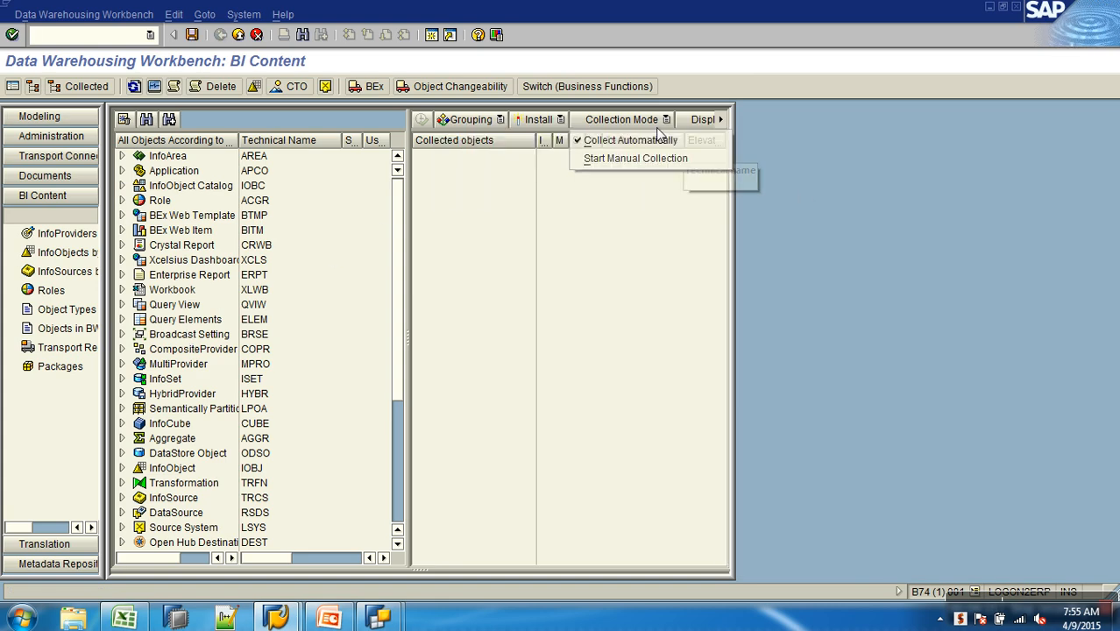
left_click(642, 159)
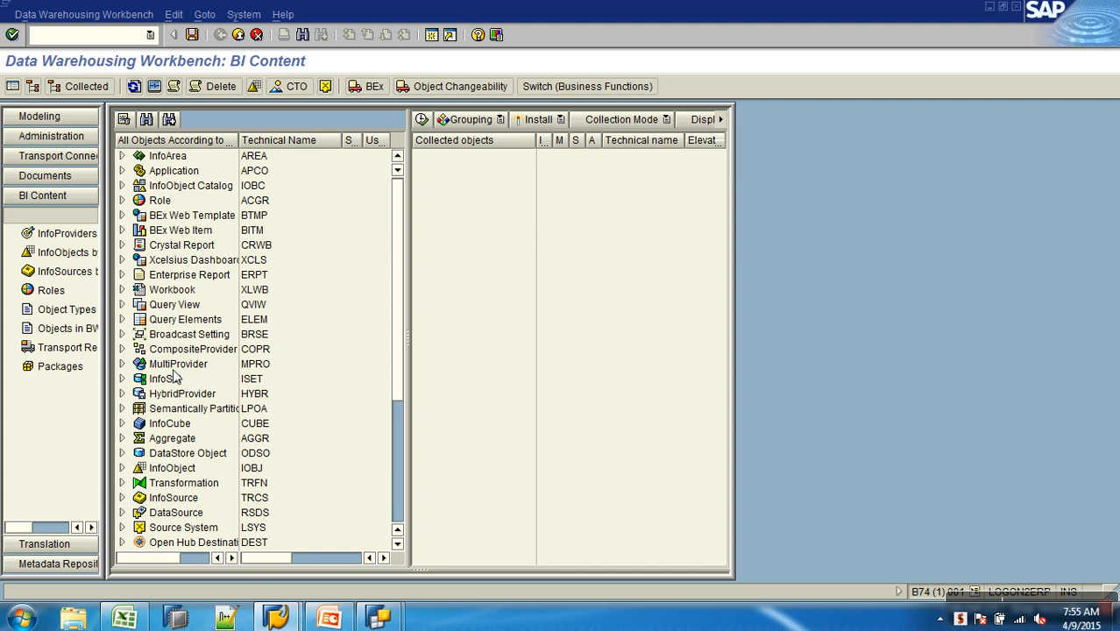
Try to open the object selection for Variable under Query Elements in the BI Content object types
left_click(167, 260)
left_click(163, 248)
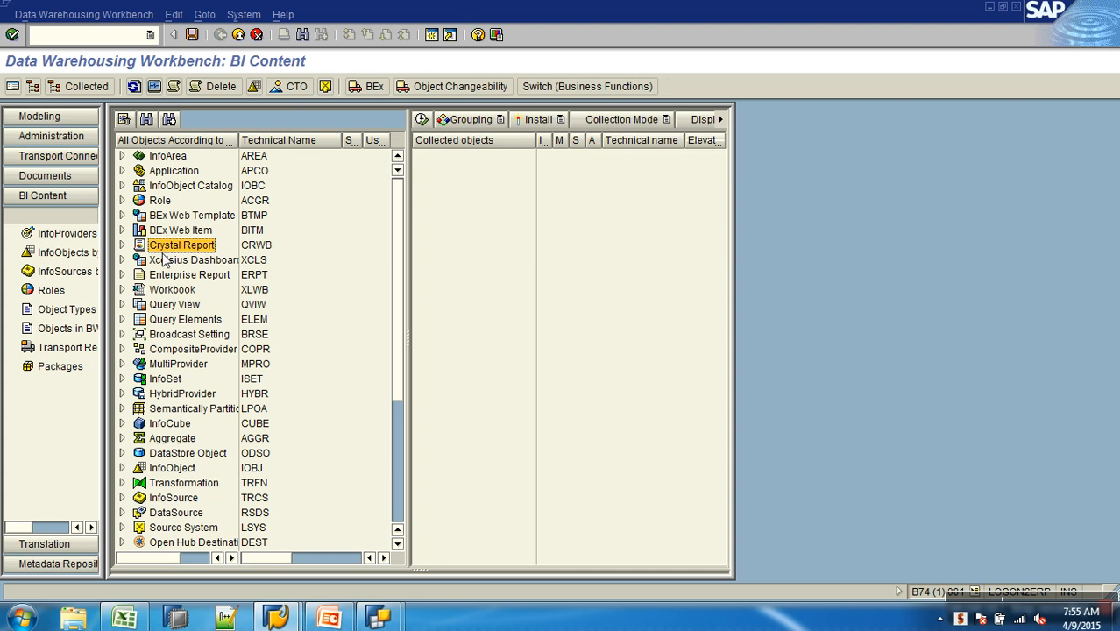
left_click(123, 319)
scroll(129, 345, "down", 1)
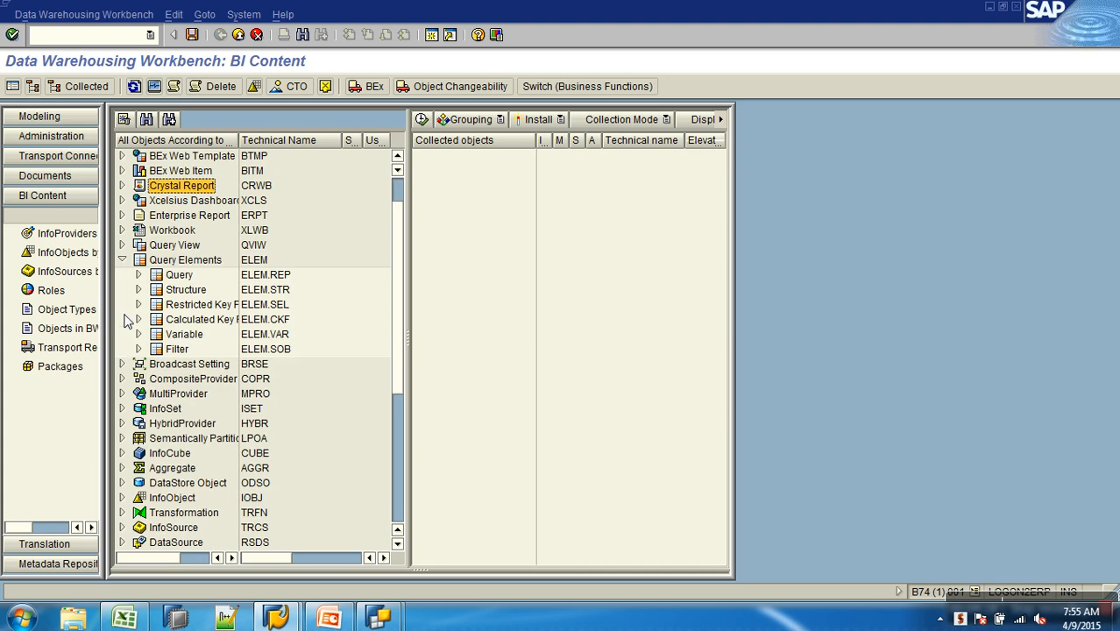
left_click(137, 335)
scroll(145, 342, "down", 2)
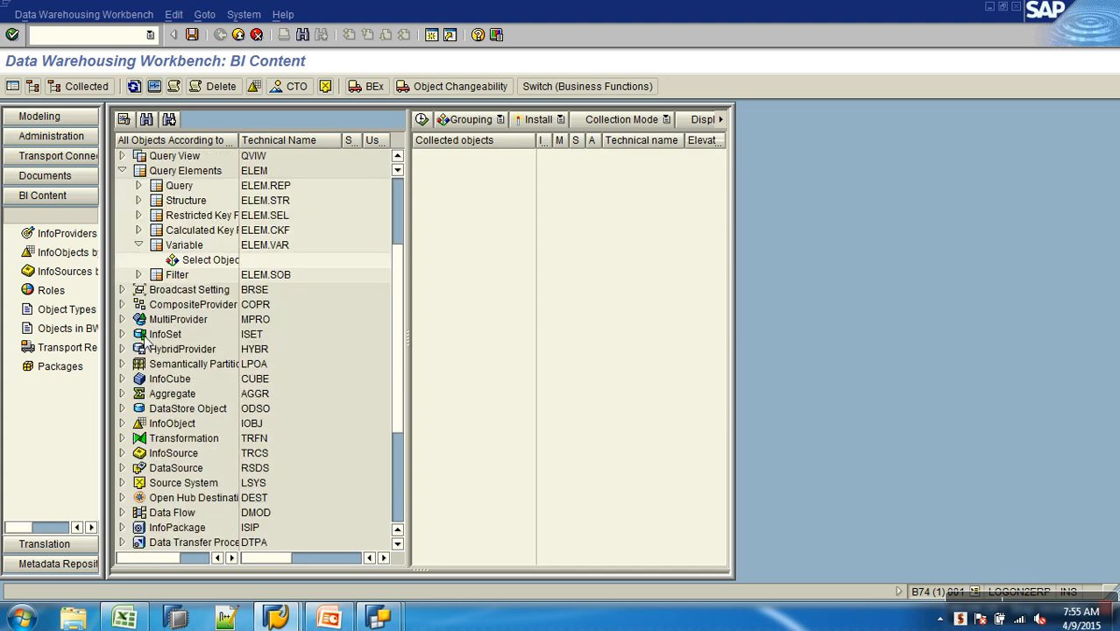
double_click(207, 259)
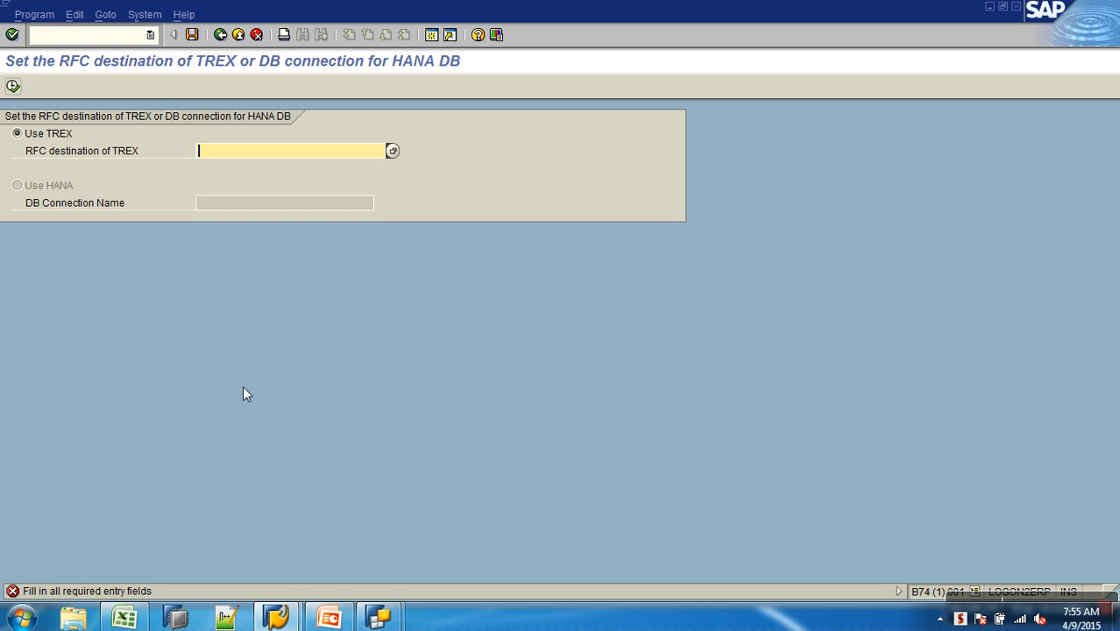
Look through the available RFC destinations and try to use SAPGUI as the RFC destination of TREX
left_click(393, 152)
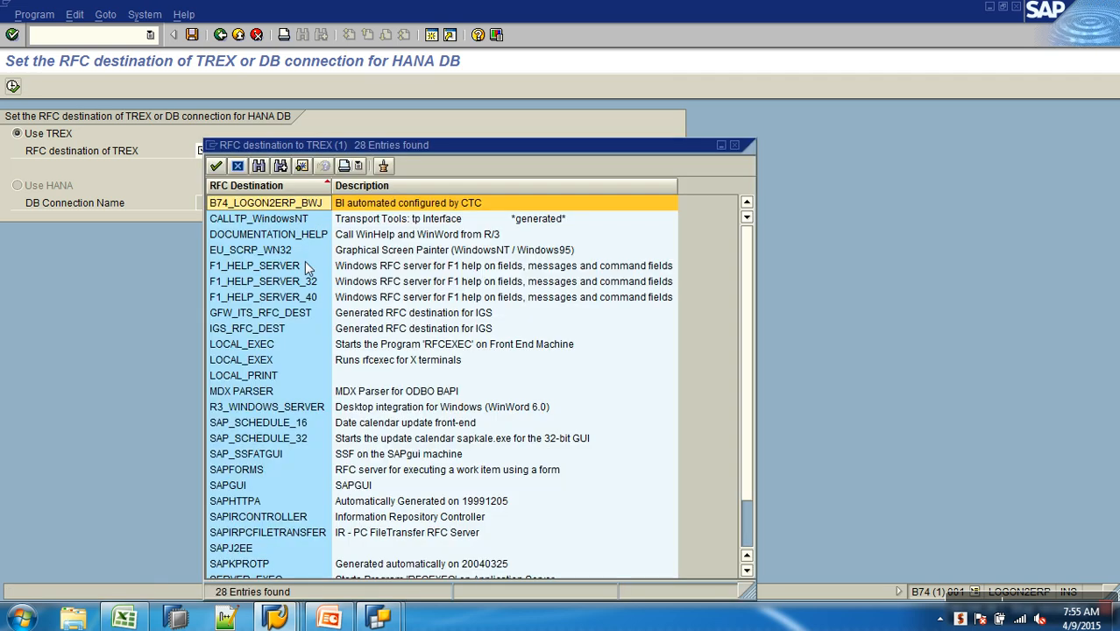
scroll(278, 375, "down", 2)
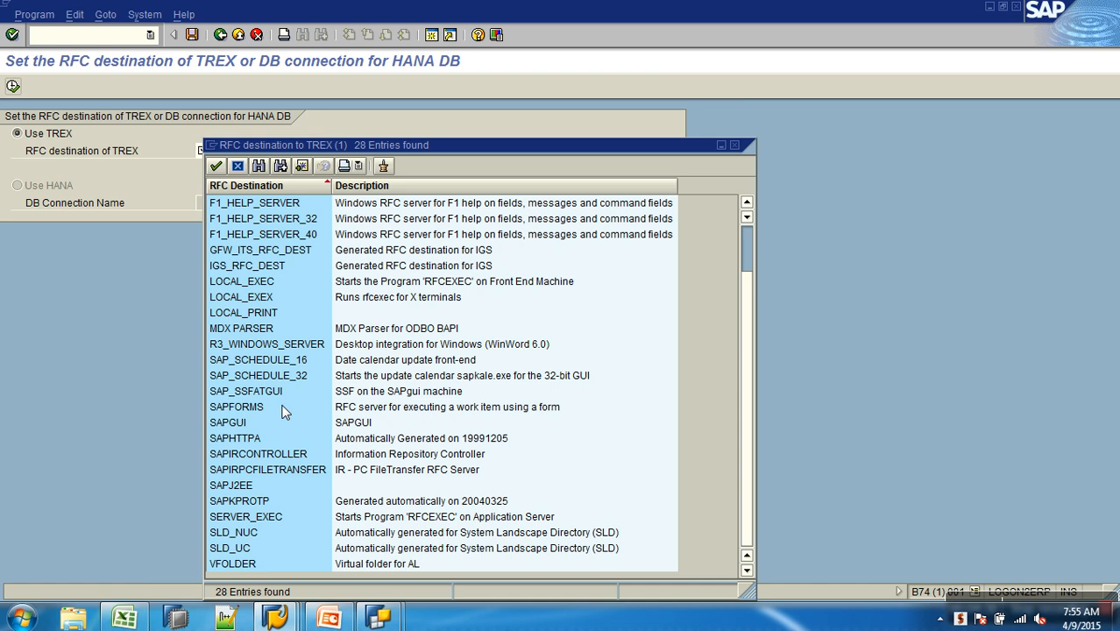
scroll(283, 412, "up", 2)
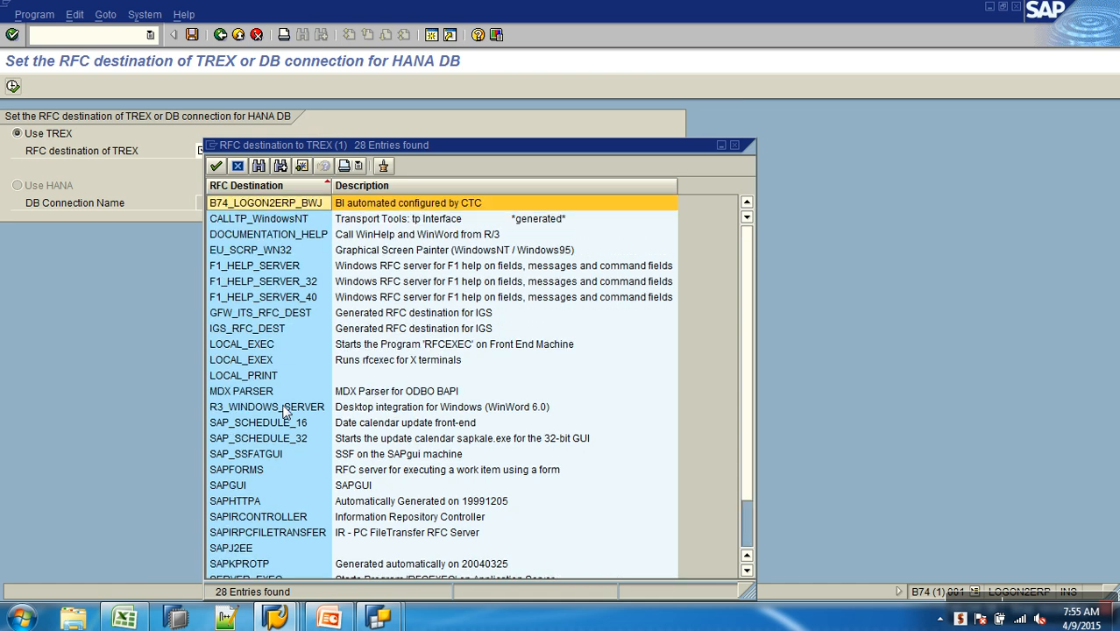
scroll(283, 410, "down", 2)
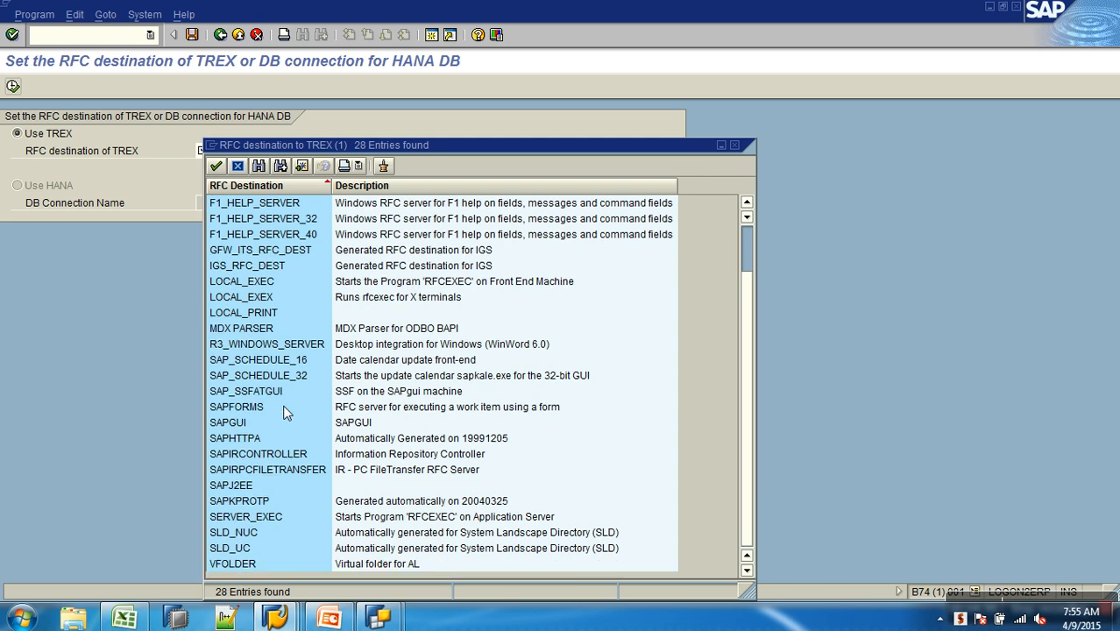
scroll(287, 414, "up", 2)
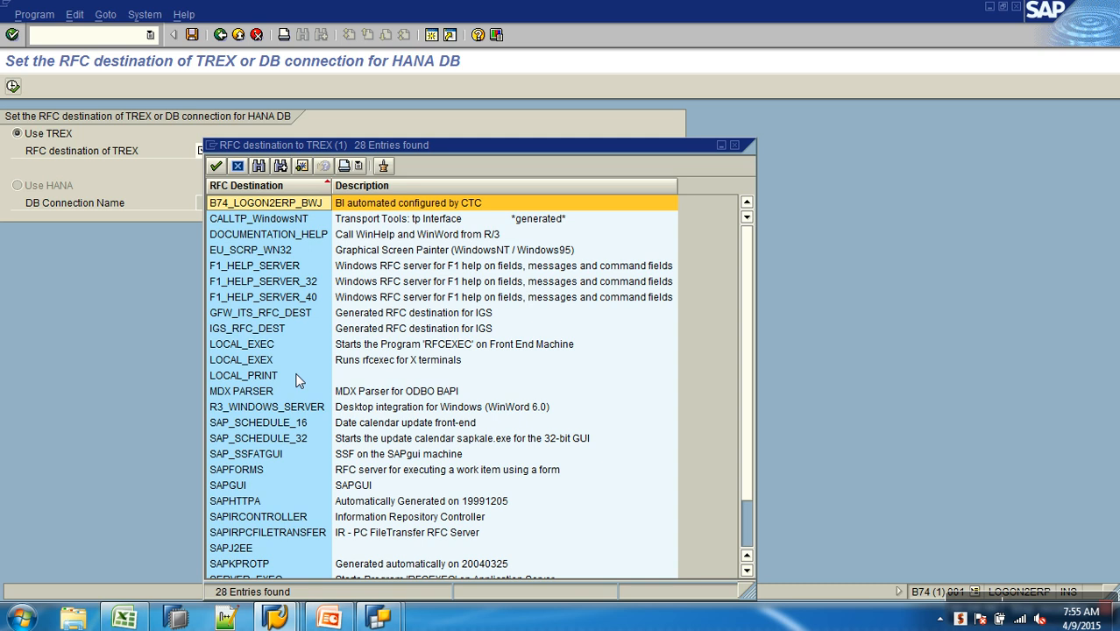
double_click(262, 486)
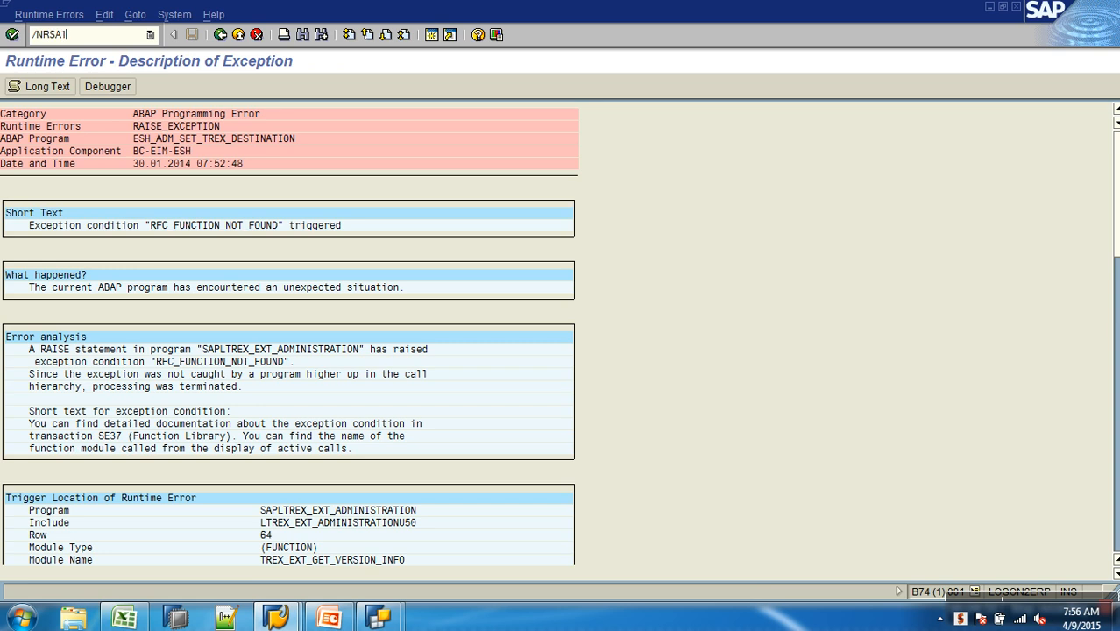
Restart transaction RSA1 and open the object selection for Variable under Query Elements in the BI Content object types
key("Return")
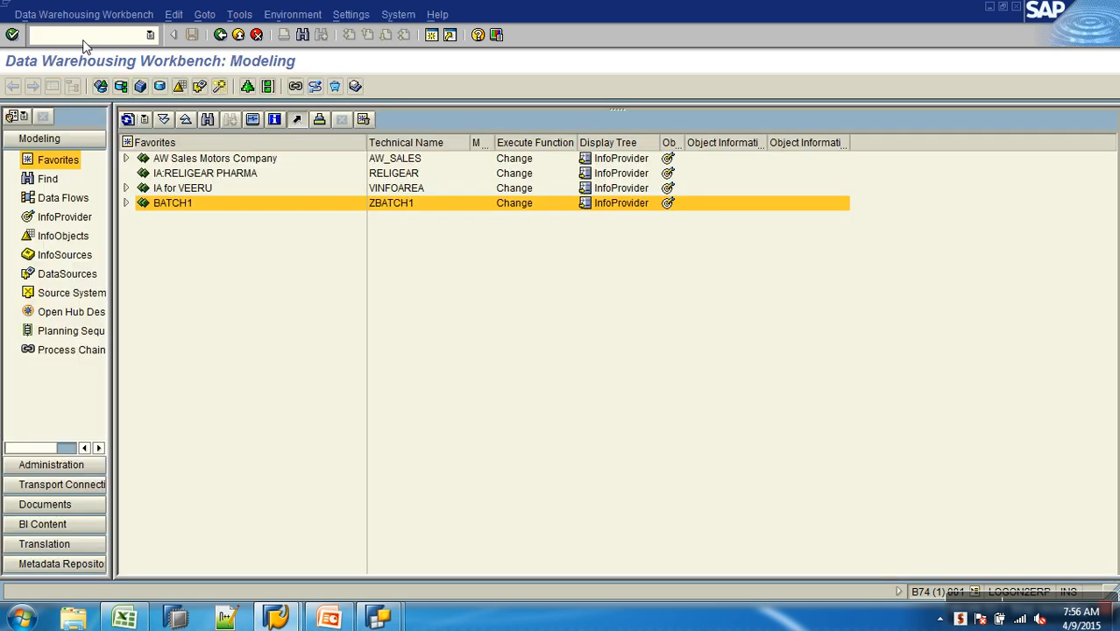
left_click(62, 524)
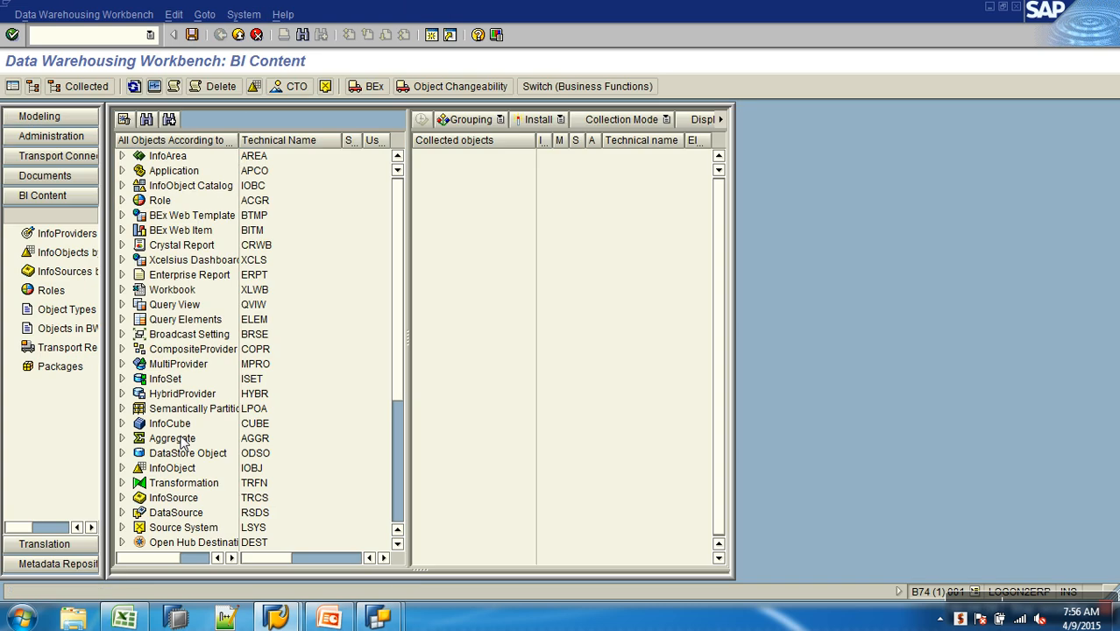
left_click(121, 318)
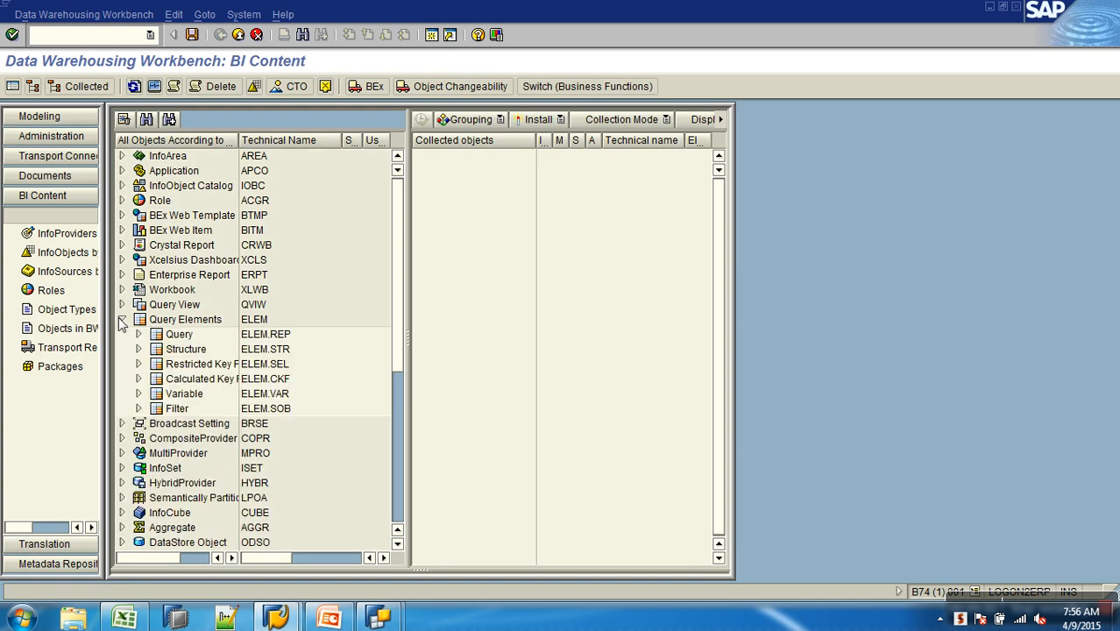
left_click(137, 393)
double_click(201, 408)
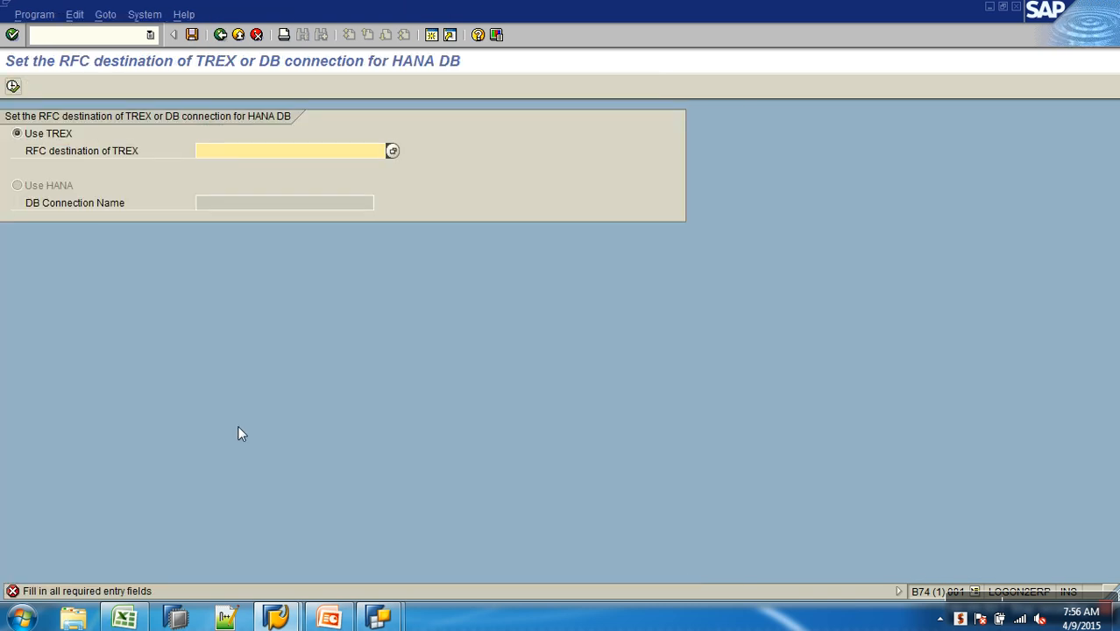
Set the RFC destination of TREX to B74_LOGON2ERP_BWJ and execute the setting
left_click(12, 86)
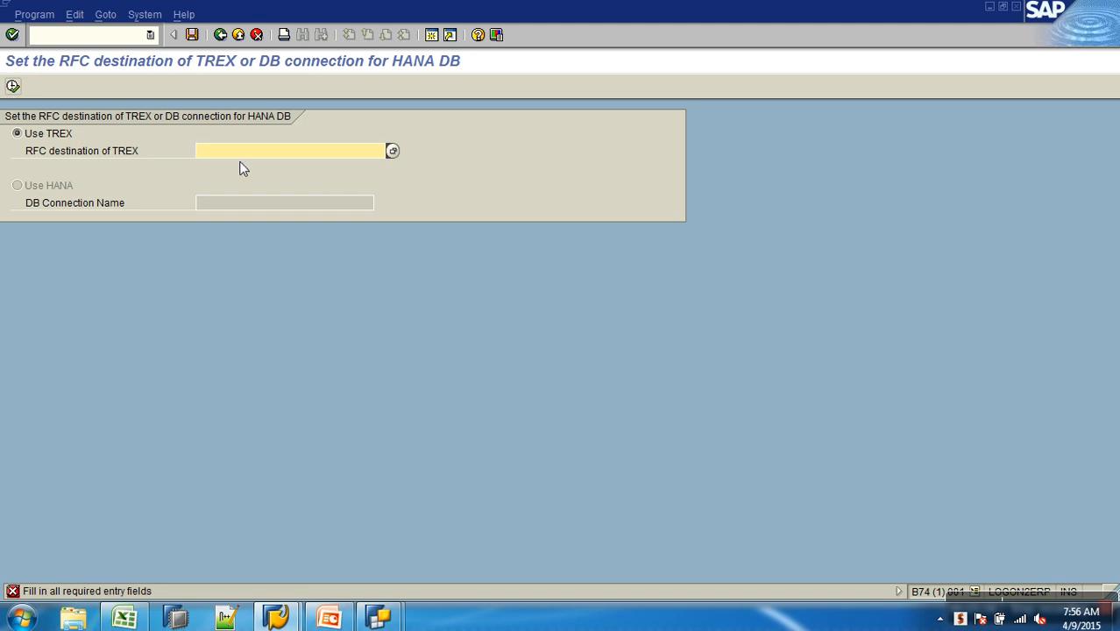
left_click(393, 152)
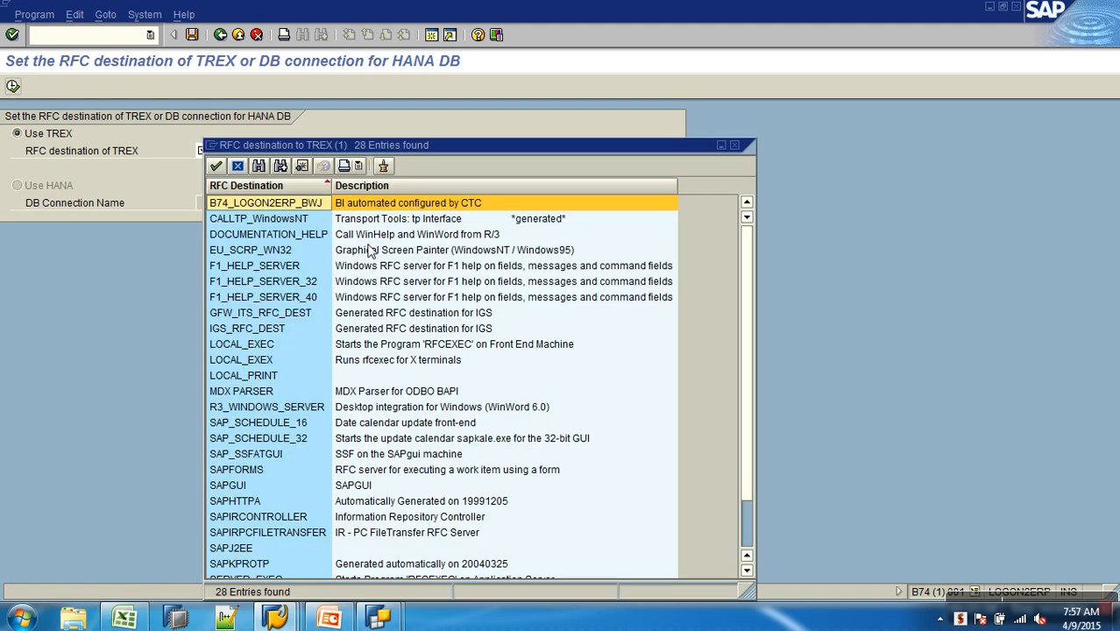
double_click(287, 207)
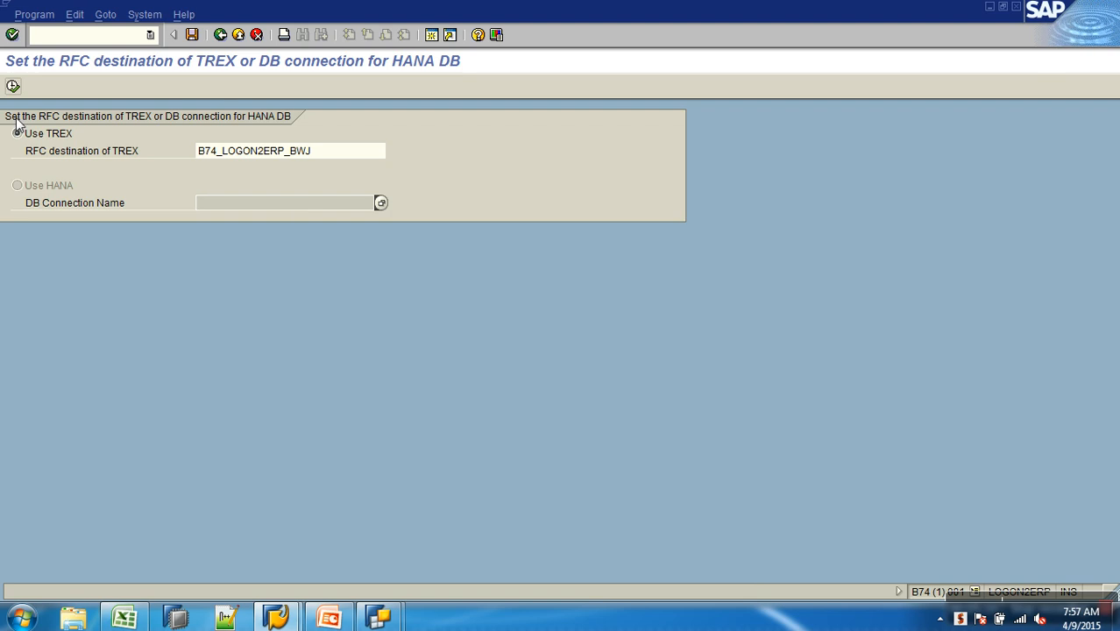
left_click(12, 86)
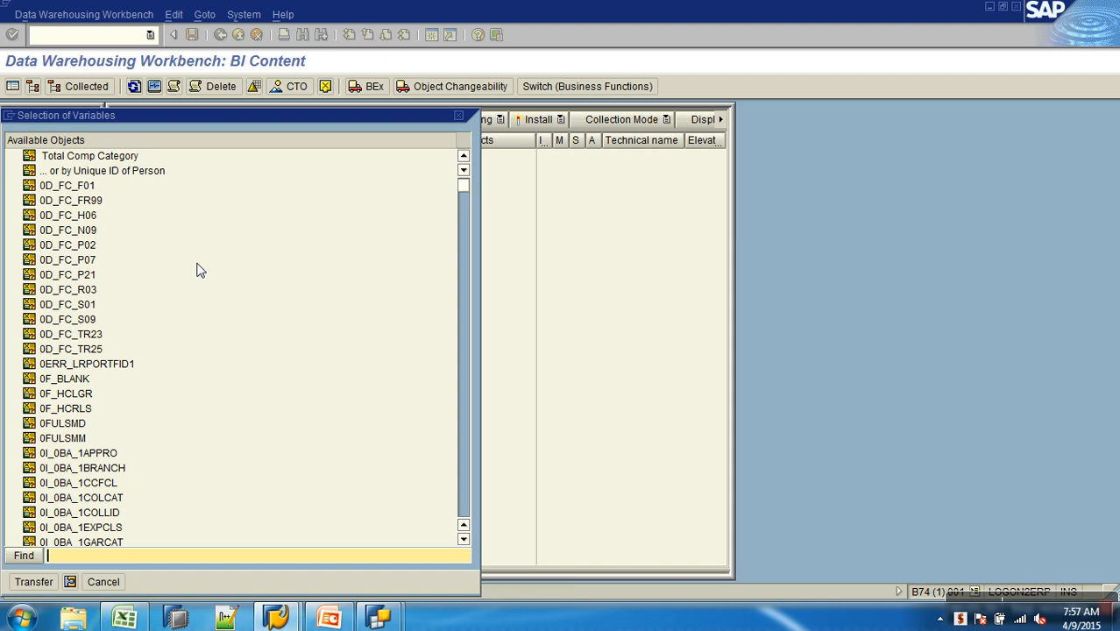
Search the available variables for 0CMONTH
left_click(116, 158)
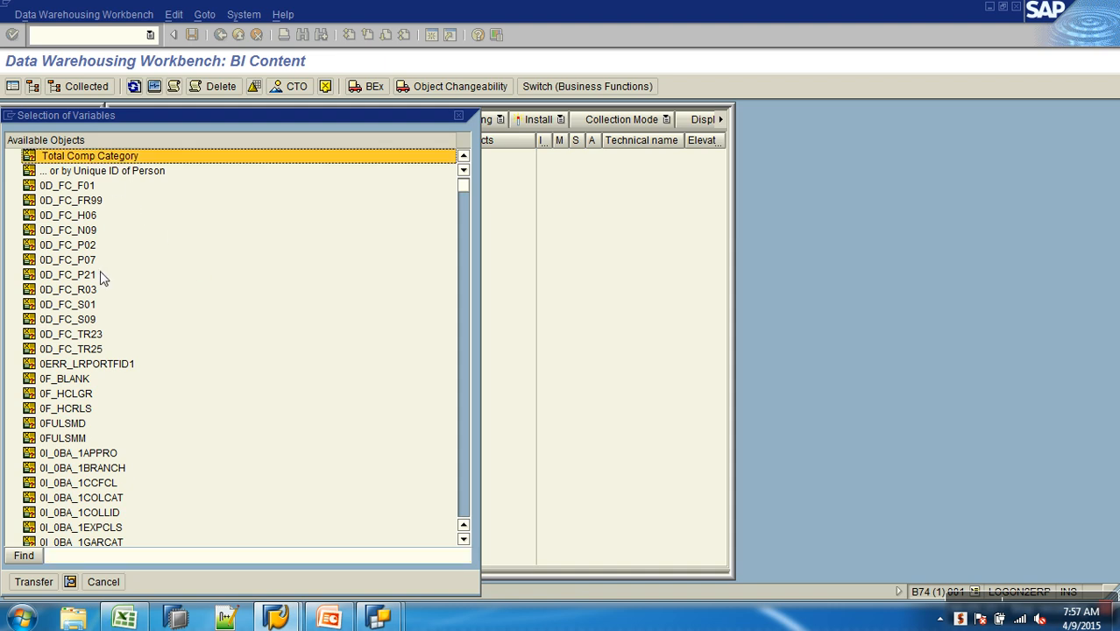
scroll(100, 274, "down", 20)
scroll(103, 302, "down", 5)
left_click(79, 558)
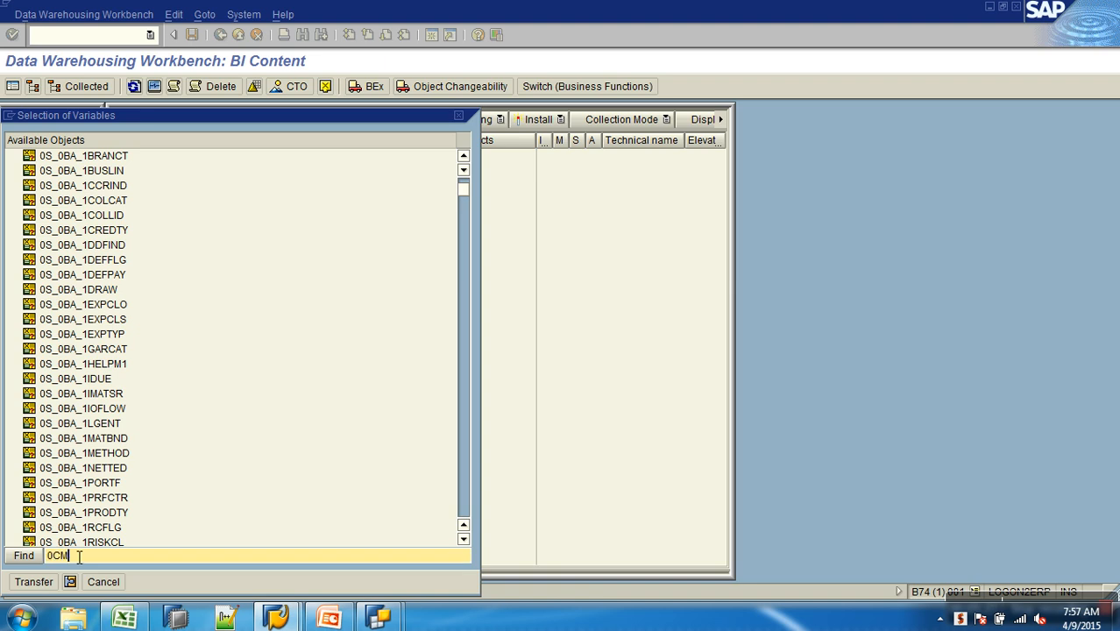
key("Return")
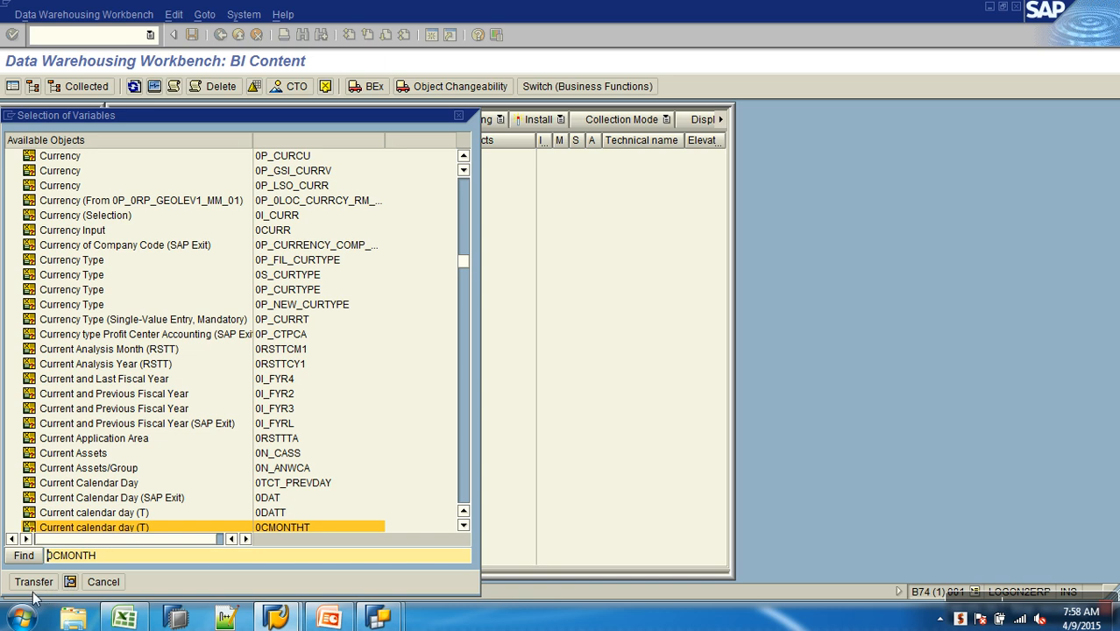
Select the variables 0CMONTH and 0CWEEK and transfer them to the collected objects
left_click(463, 525)
left_click(463, 525)
left_click(462, 524)
left_click(323, 497)
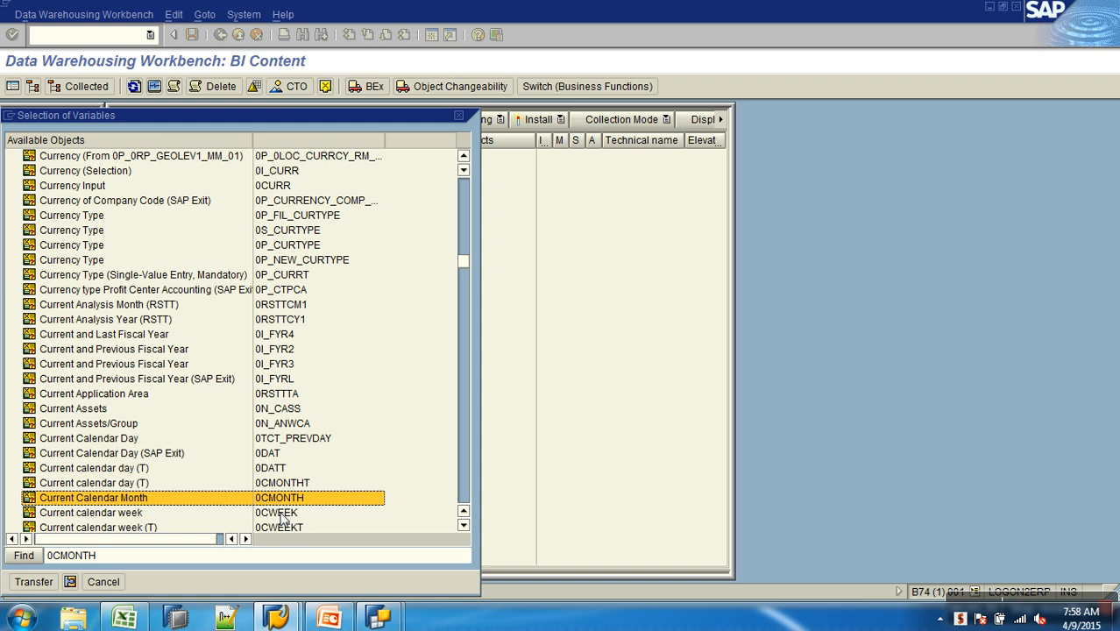
left_click(281, 513, "ctrl")
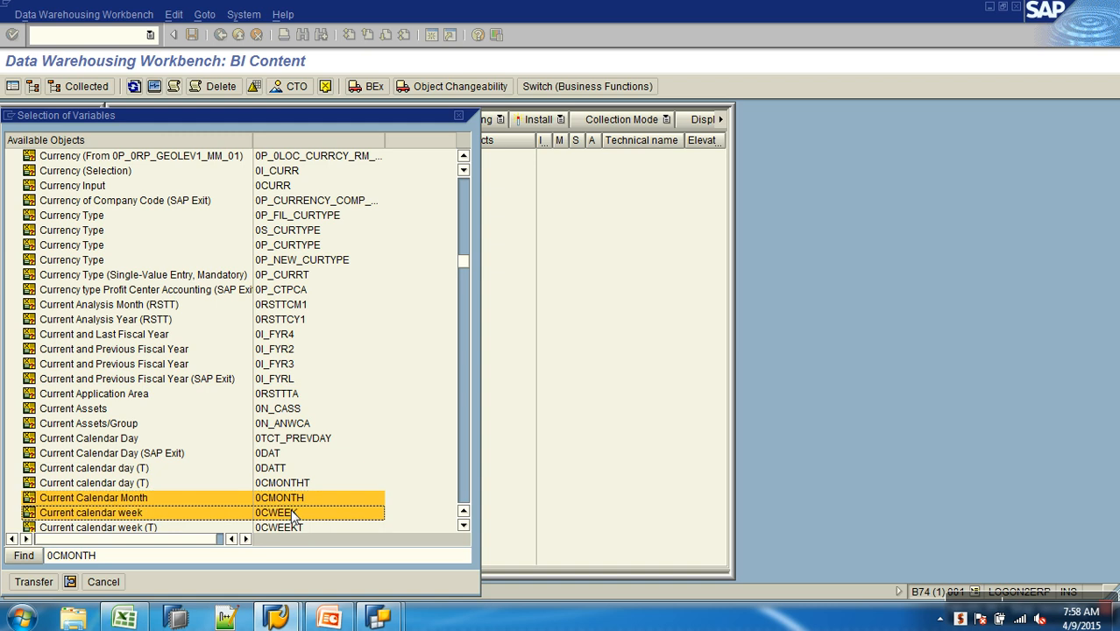
left_click(33, 582)
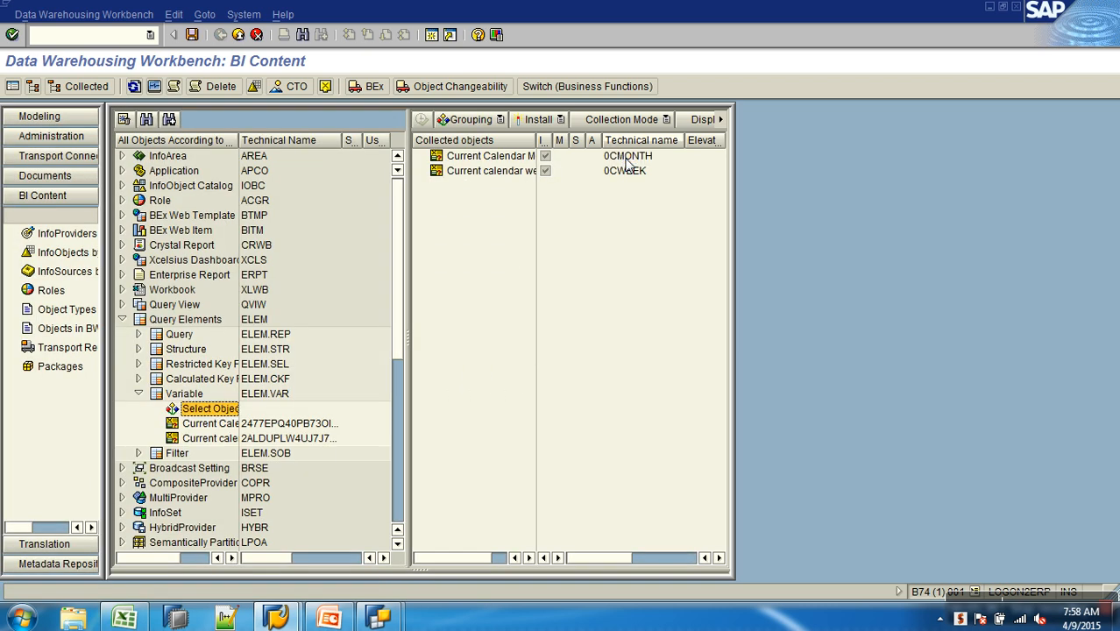
Install the collected variables 0CMONTH and 0CWEEK from BI Content
left_click(626, 160)
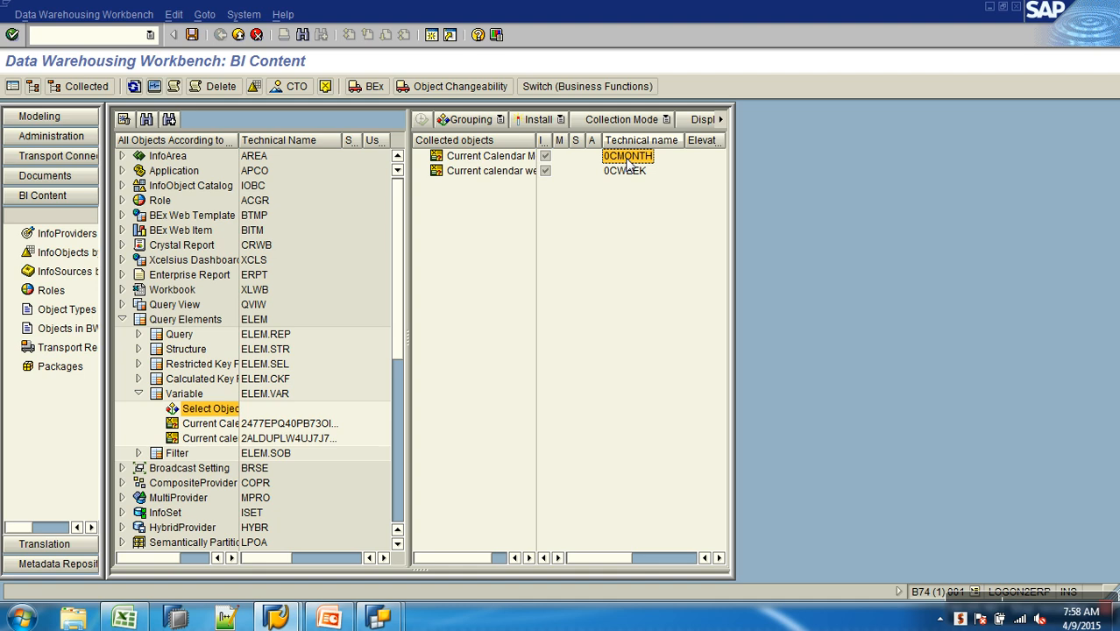
left_click(550, 121)
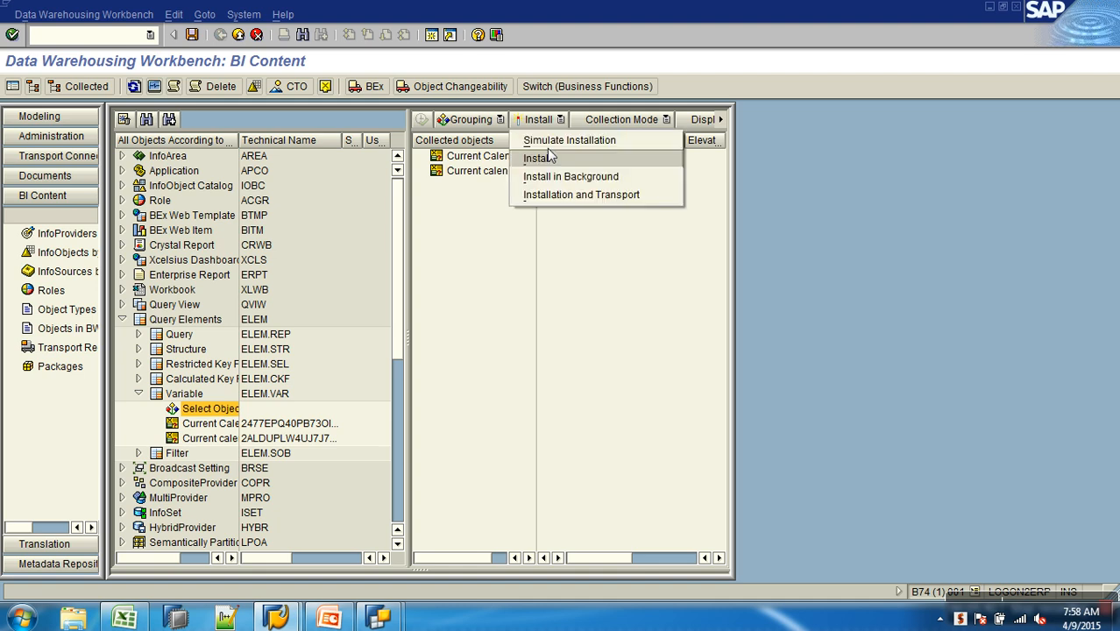
left_click(549, 156)
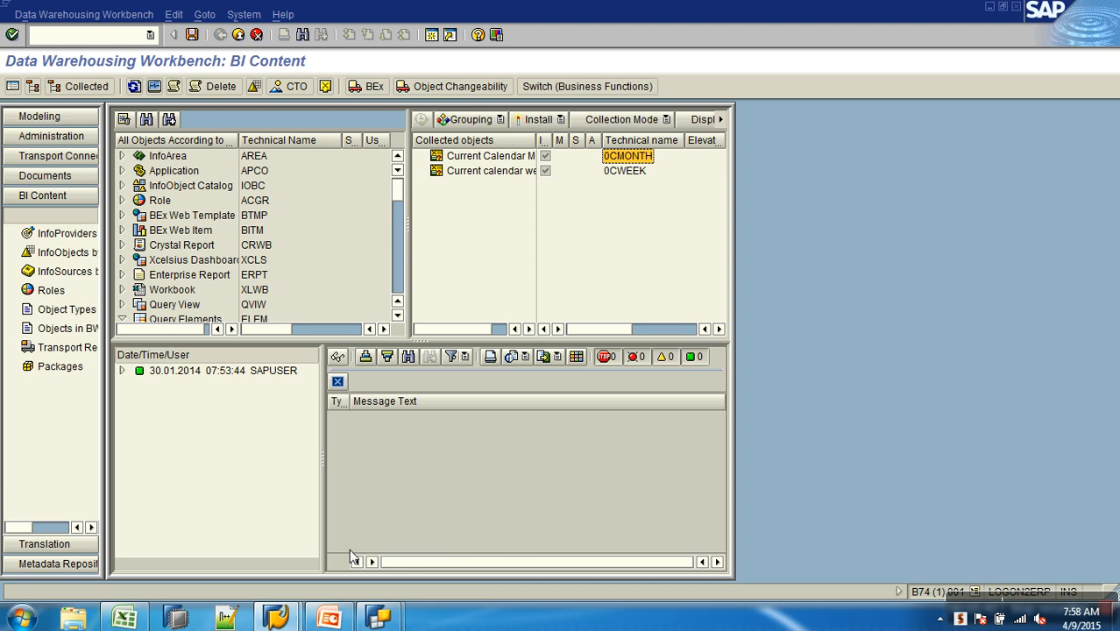
Switch to BEx Query Designer, cancel the Calendar day value selection, and add Cal. year / month to the default values
mouse_move(379, 618)
left_click(438, 548)
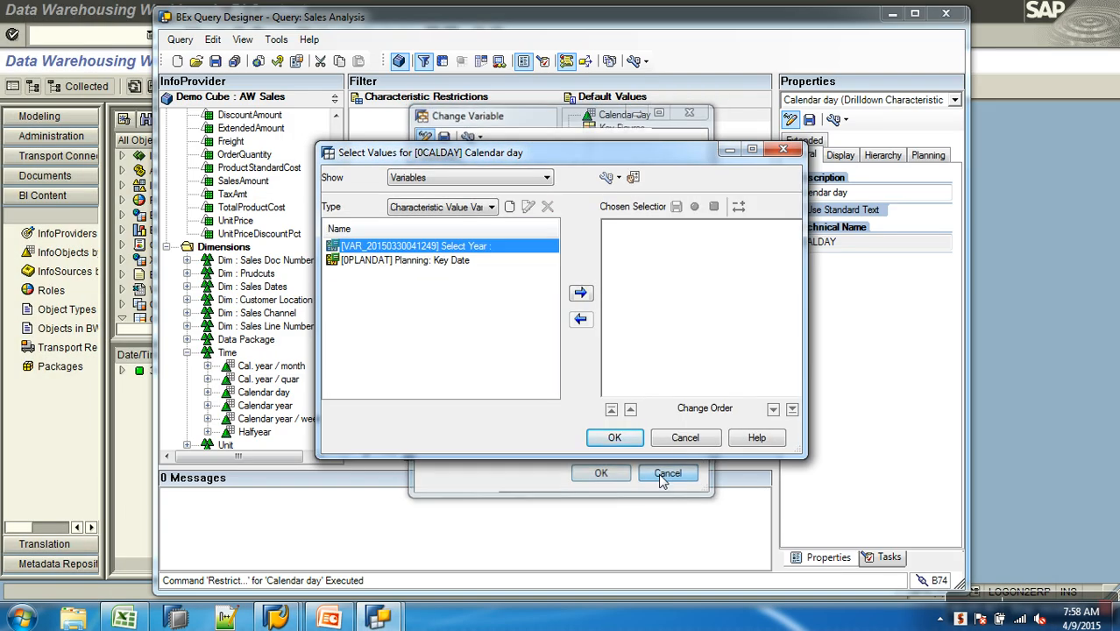
left_click(684, 442)
left_click_drag(292, 372, 638, 119)
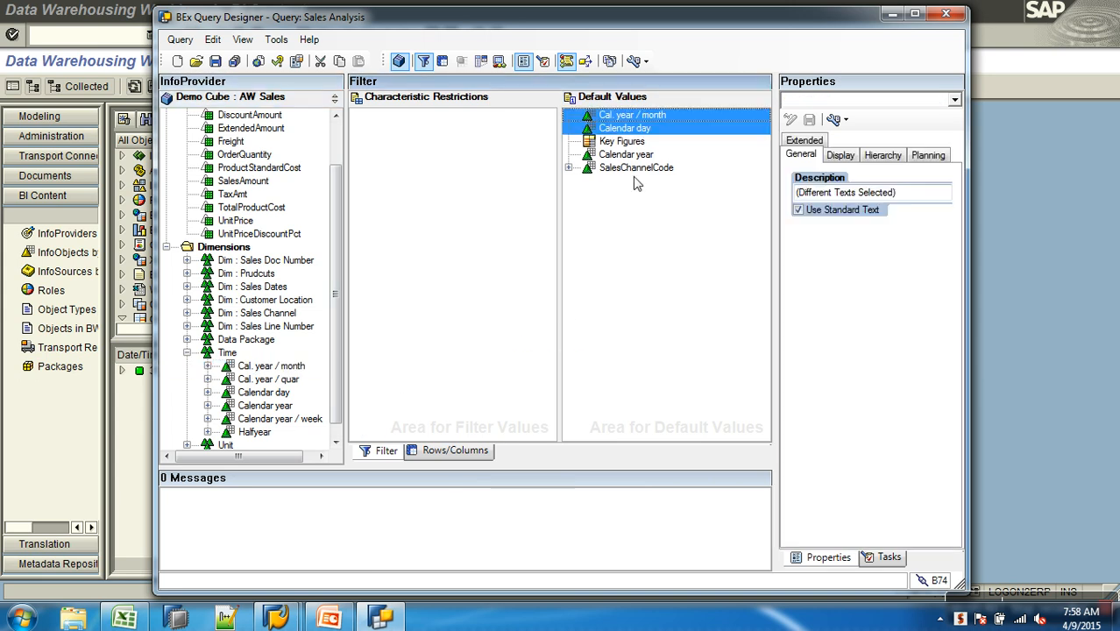
Open the restriction of Cal. year / month in the default values and list its variables with their technical names
left_click(644, 118)
right_click(644, 118)
left_click(679, 125)
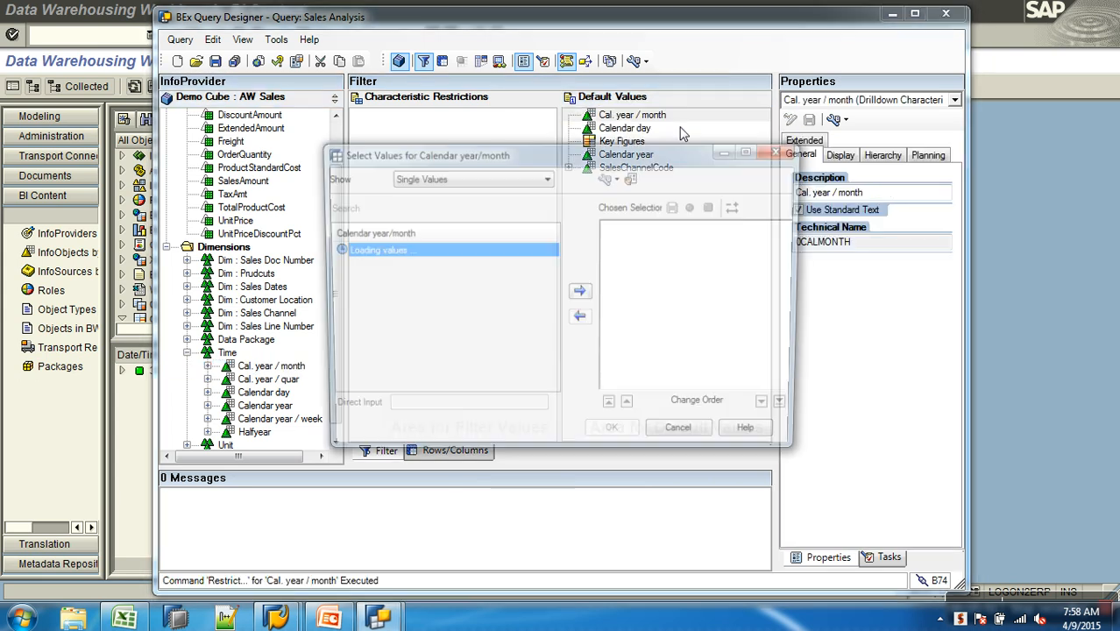
left_click(478, 179)
left_click(463, 230)
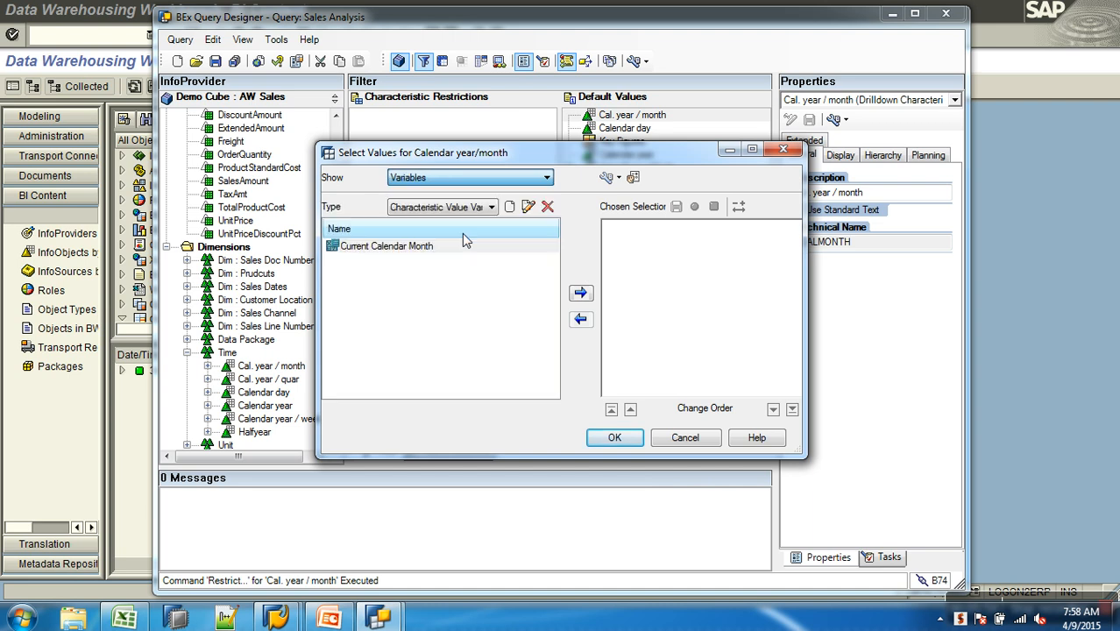
left_click(605, 178)
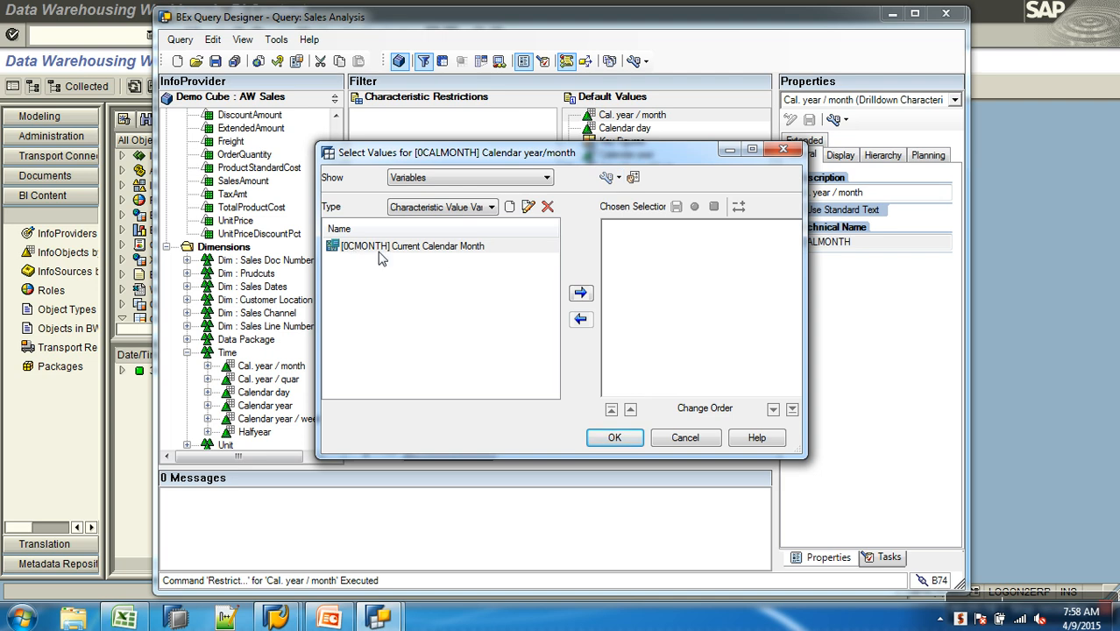